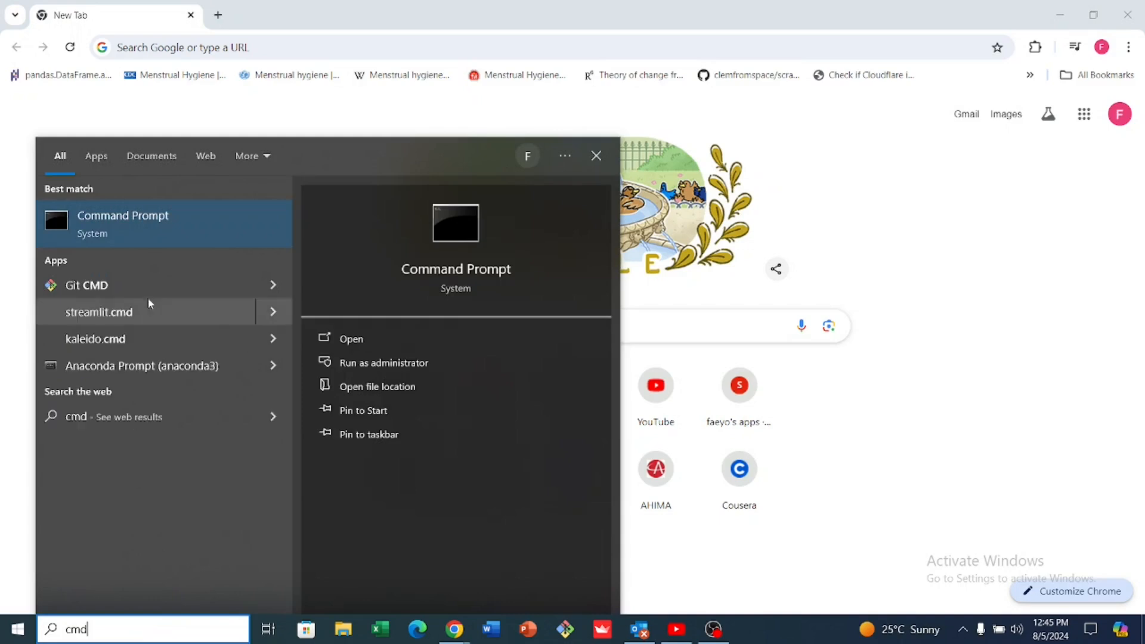
# Check the installed Python version by running "Python --version" in Command Prompt, and close the window
pyautogui.click(132, 214)
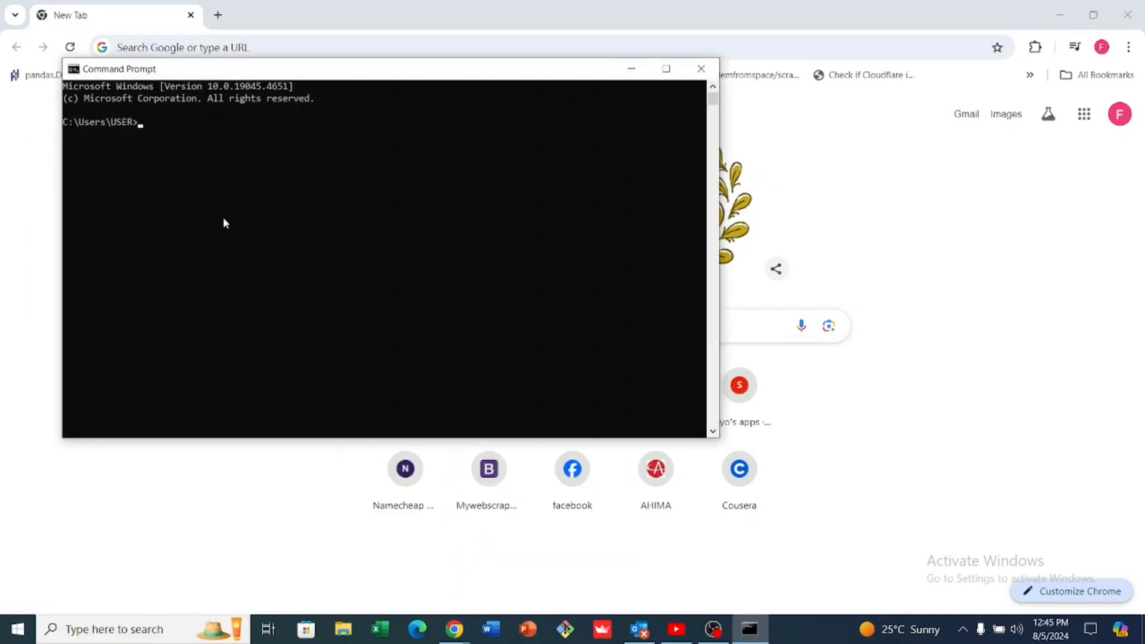
pyautogui.write('Python --version')
pyautogui.press('Return')
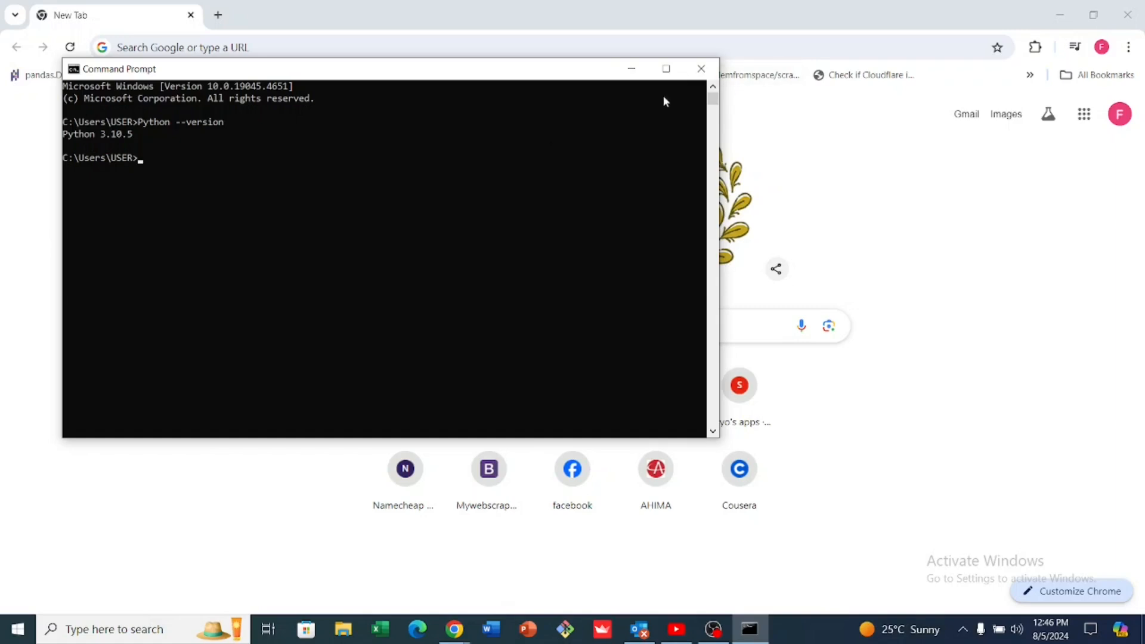
pyautogui.click(700, 68)
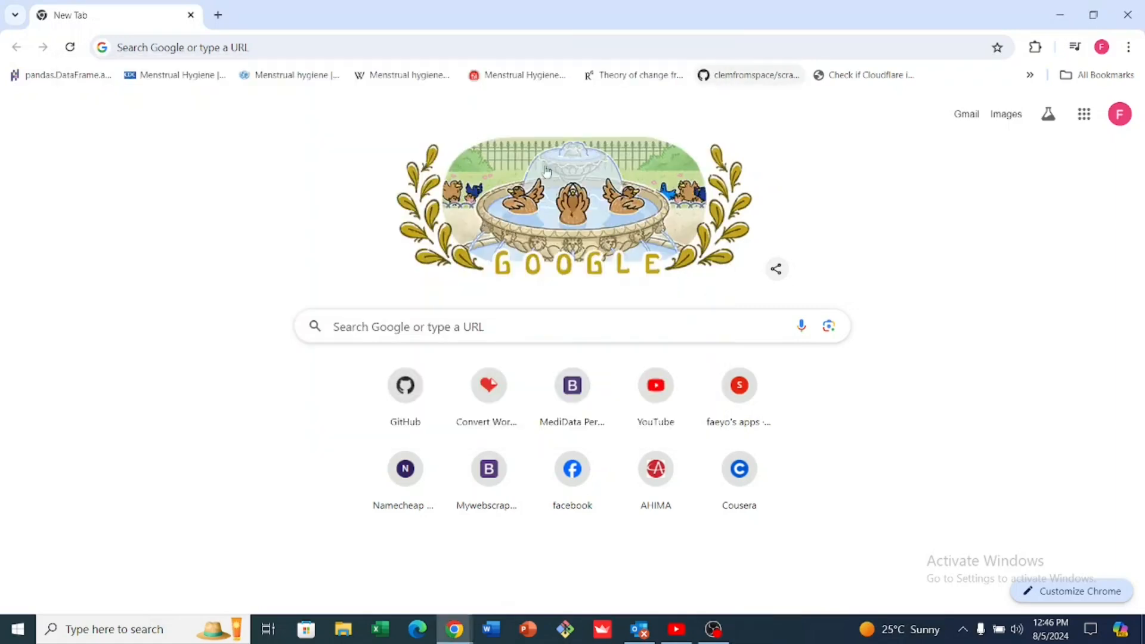
# Go to the python.org website in the open browser tab
pyautogui.click(511, 52)
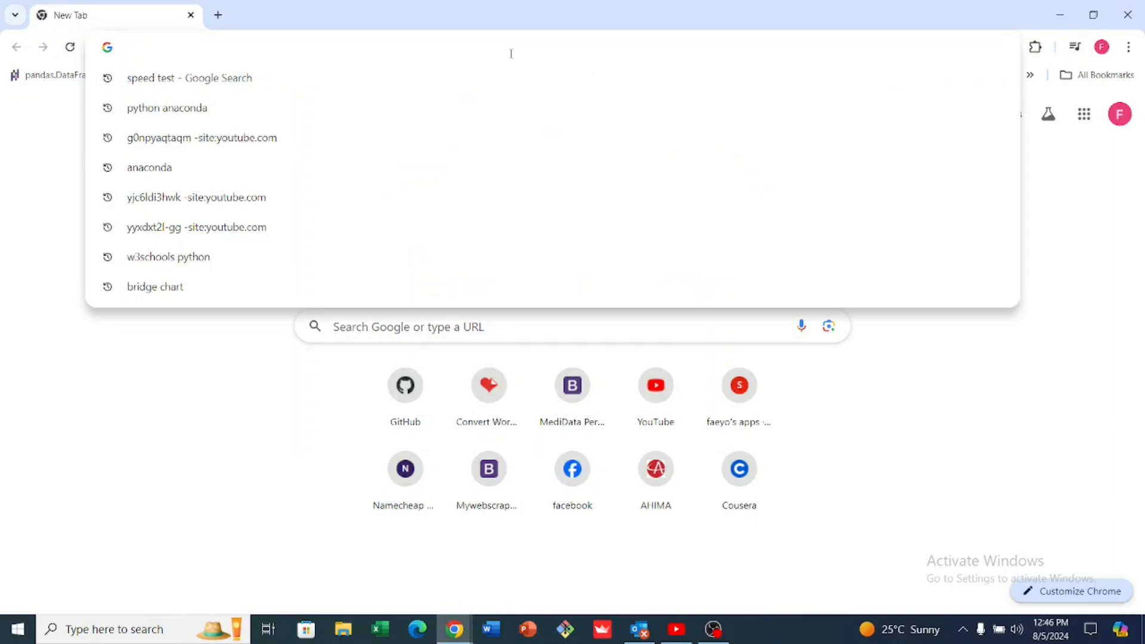
pyautogui.write('python')
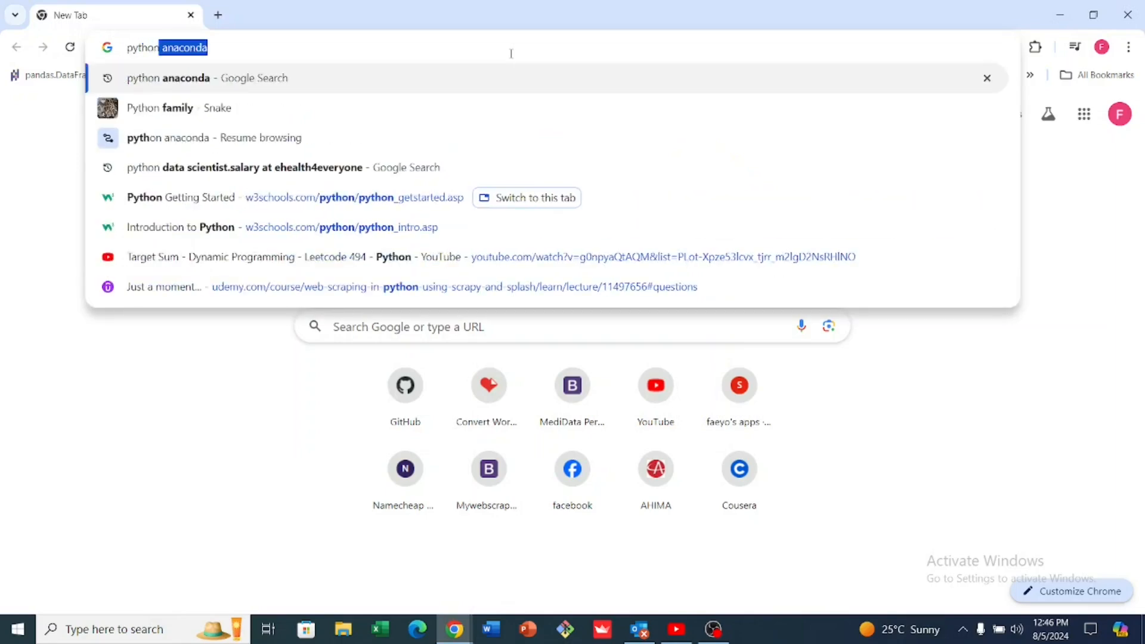
pyautogui.write('.org')
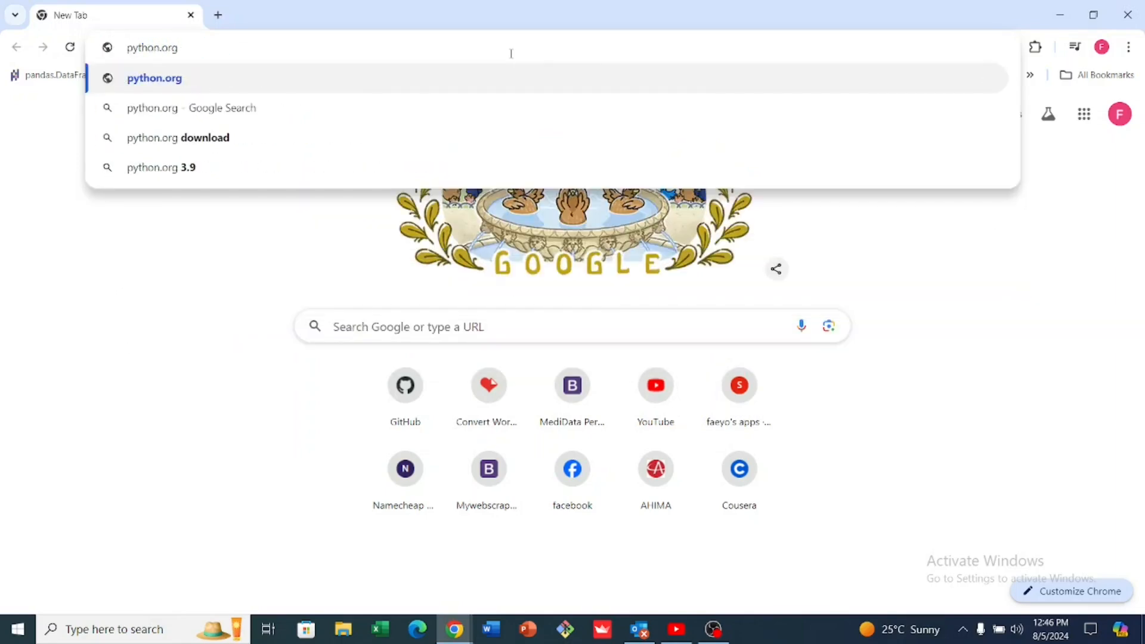
pyautogui.press('Return')
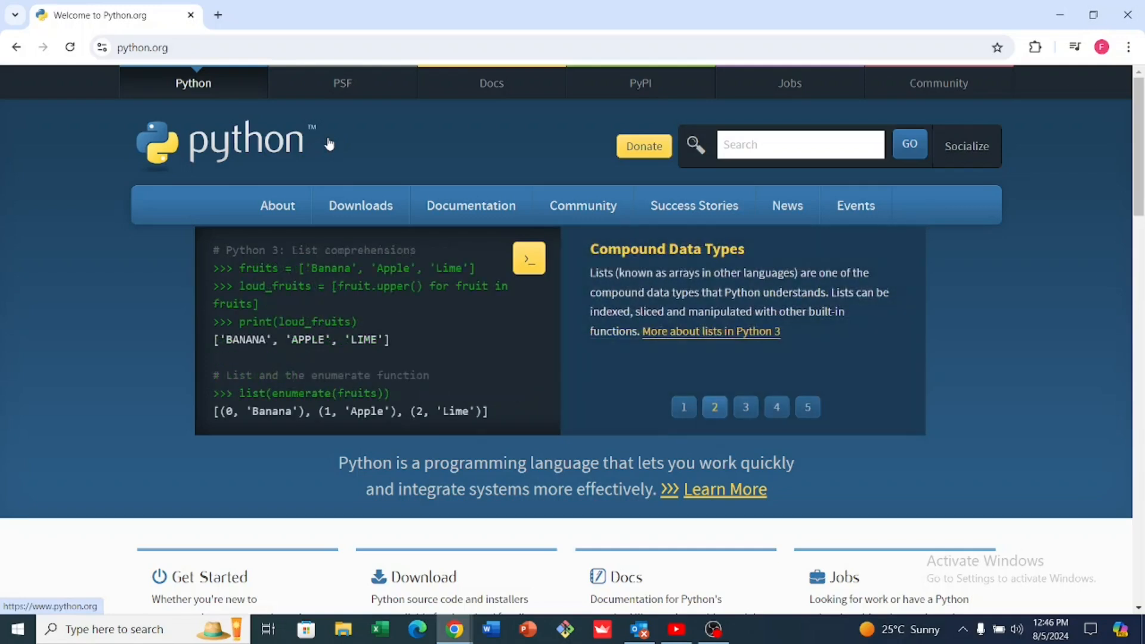
# Open the Python downloads page for Windows and look over the listed stable releases
pyautogui.moveTo(357, 213)
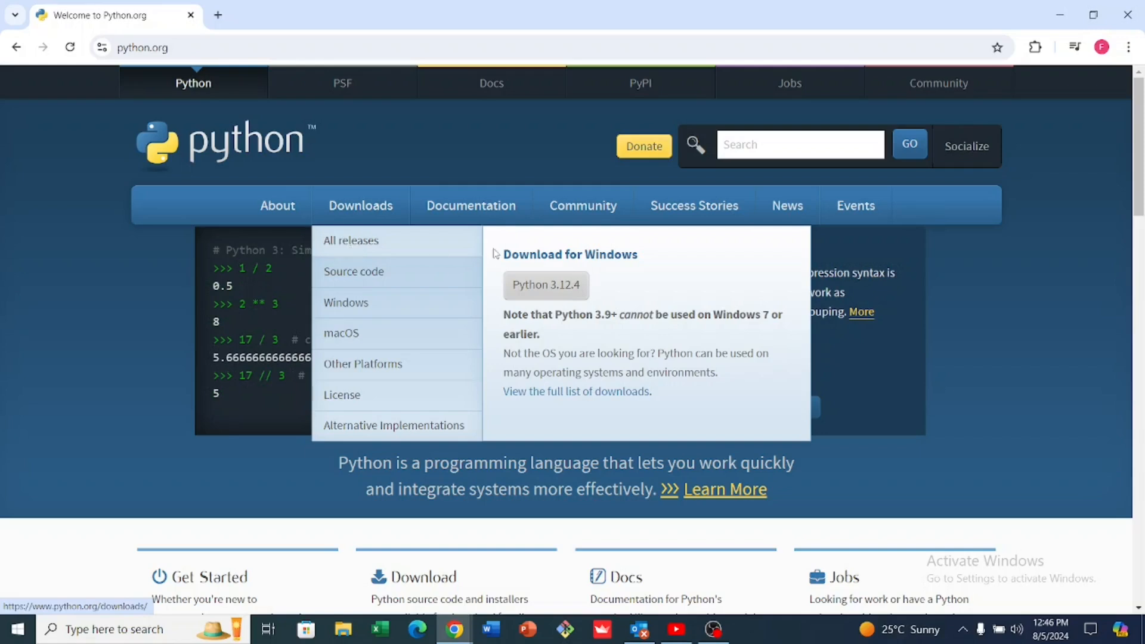
pyautogui.click(359, 305)
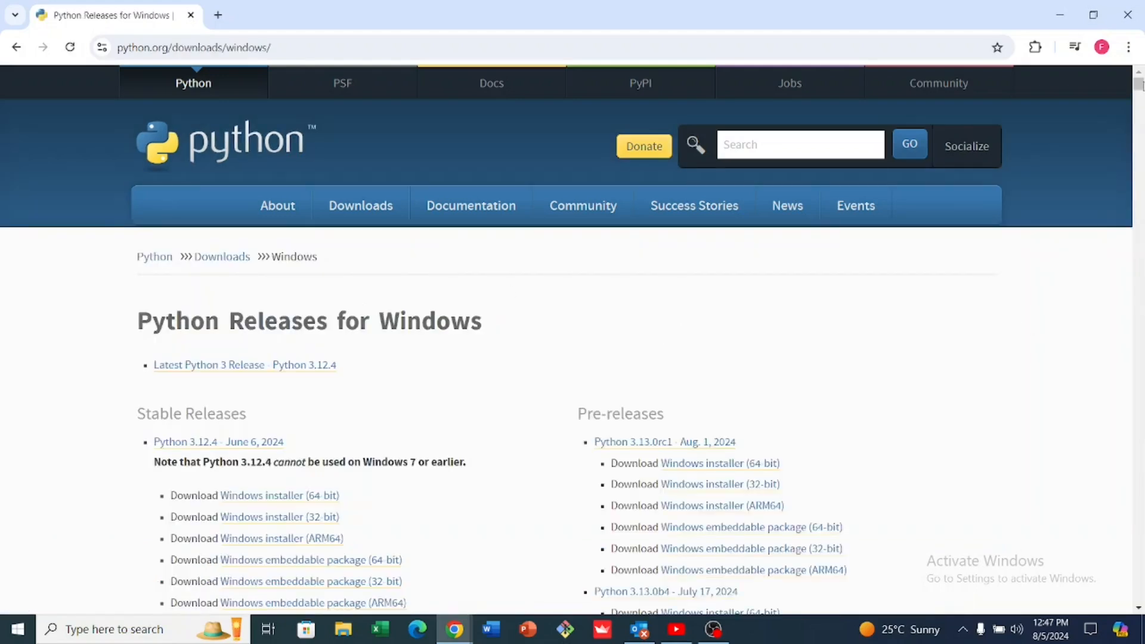
pyautogui.scroll(-5, 1138, 85)
pyautogui.scroll(5, 1139, 85)
pyautogui.moveTo(297, 279)
pyautogui.moveTo(1140, 90); pyautogui.dragTo(1140, 88)
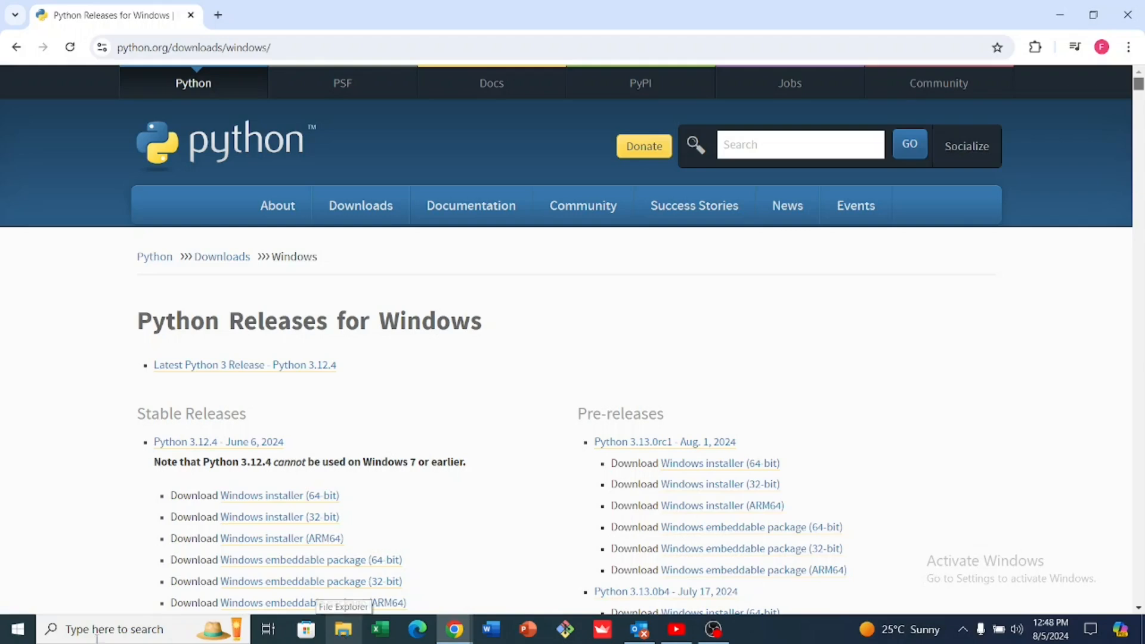
# Run "Python --version" in a new Command Prompt session to verify the installation, and close it
pyautogui.click(76, 632)
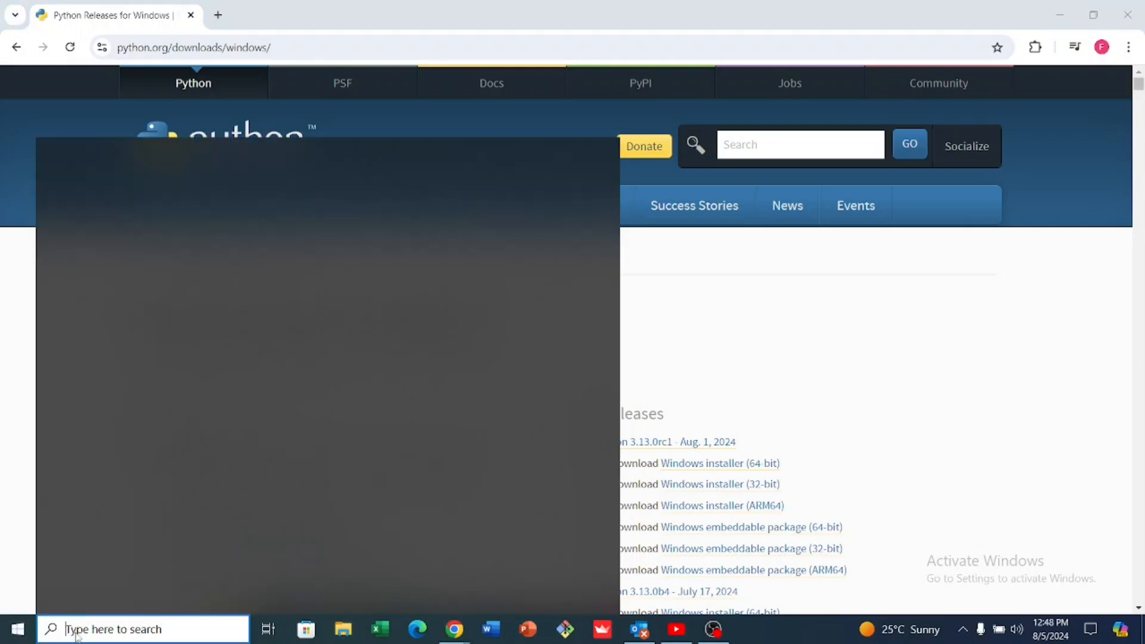
pyautogui.click(18, 629)
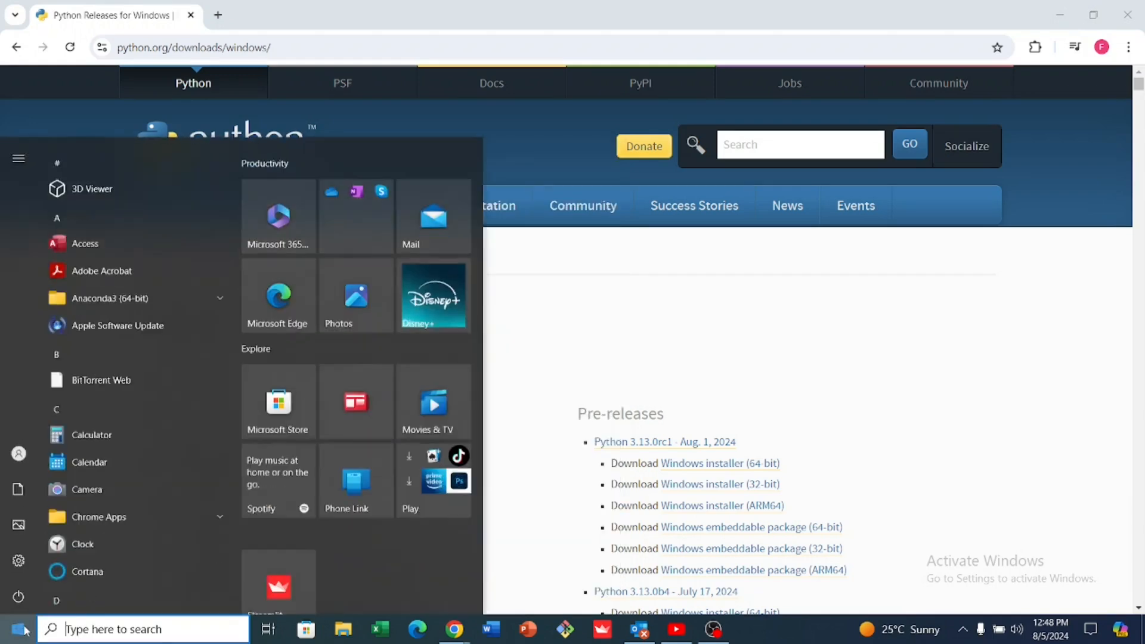
pyautogui.click(54, 637)
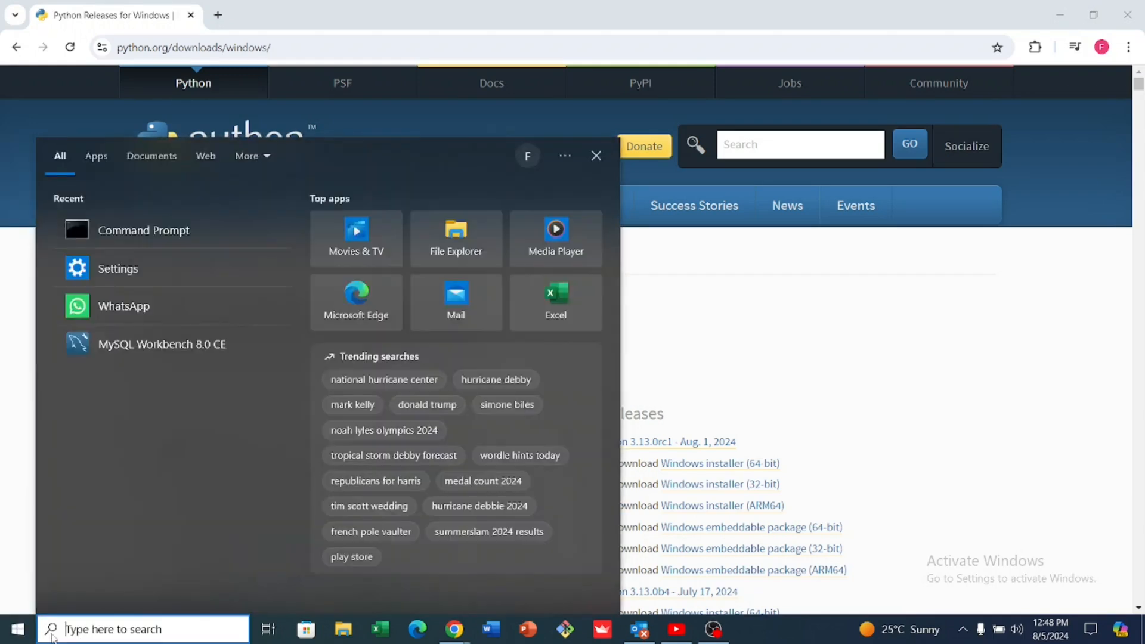
pyautogui.click(132, 236)
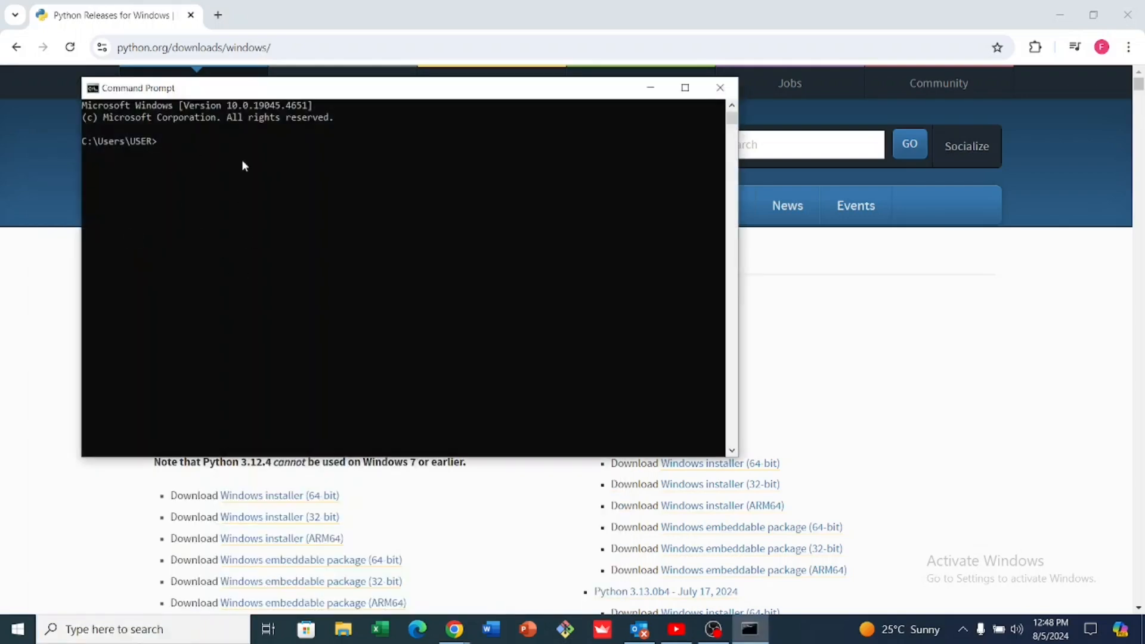
pyautogui.write('Pyth')
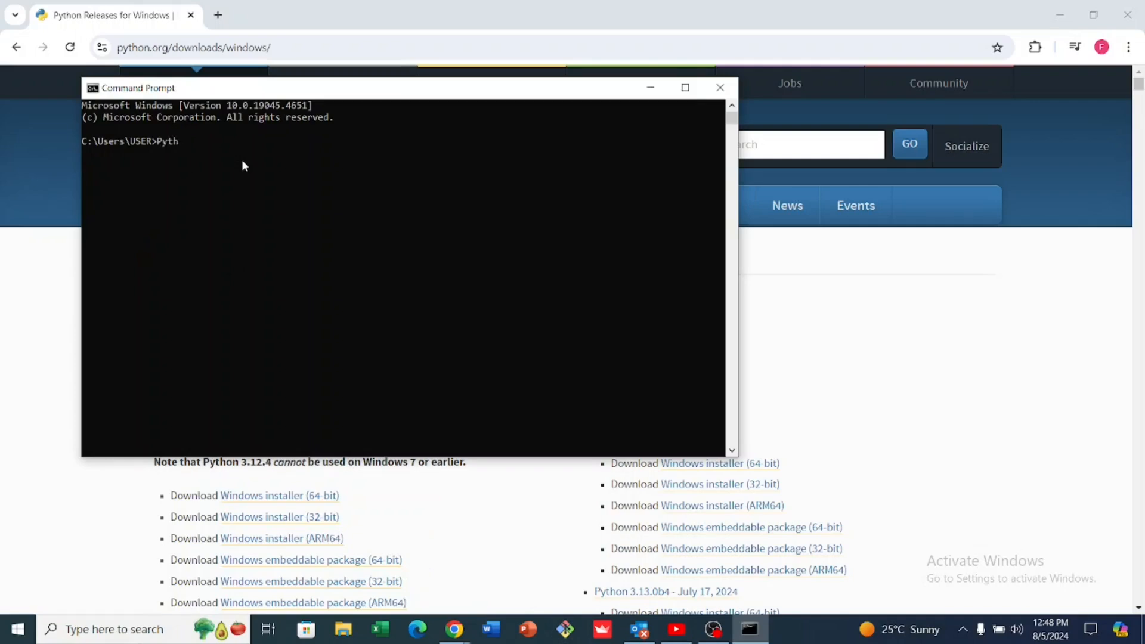
pyautogui.write('on --version')
pyautogui.press('Return')
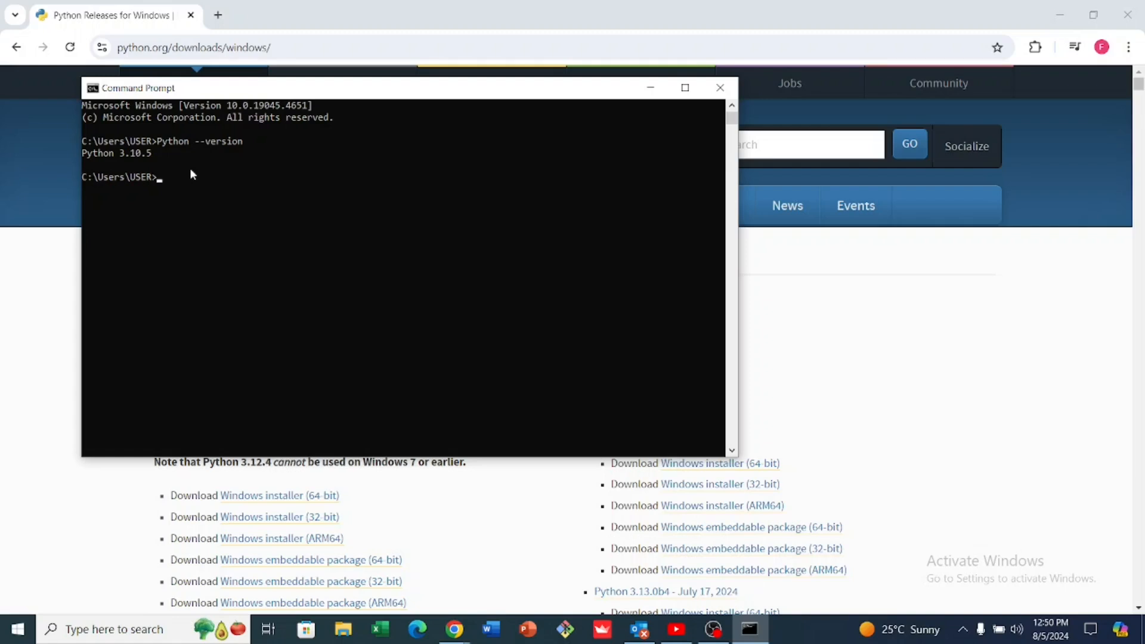
pyautogui.click(719, 91)
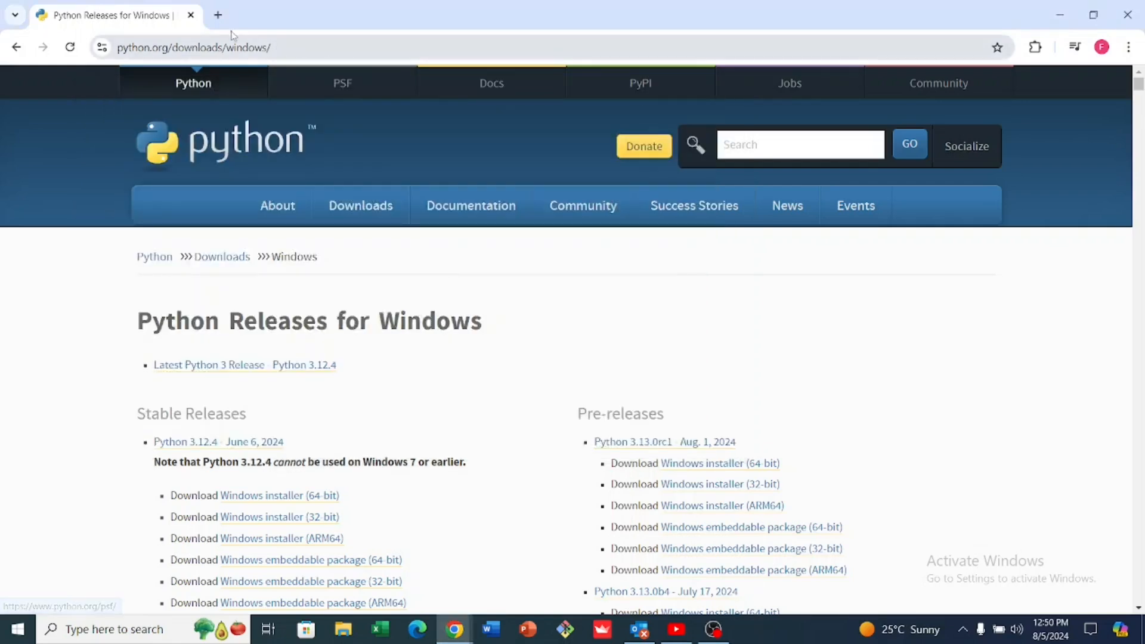
# Search Google for "anaconda" in a new tab and open the Download Anaconda Distribution page
pyautogui.click(219, 16)
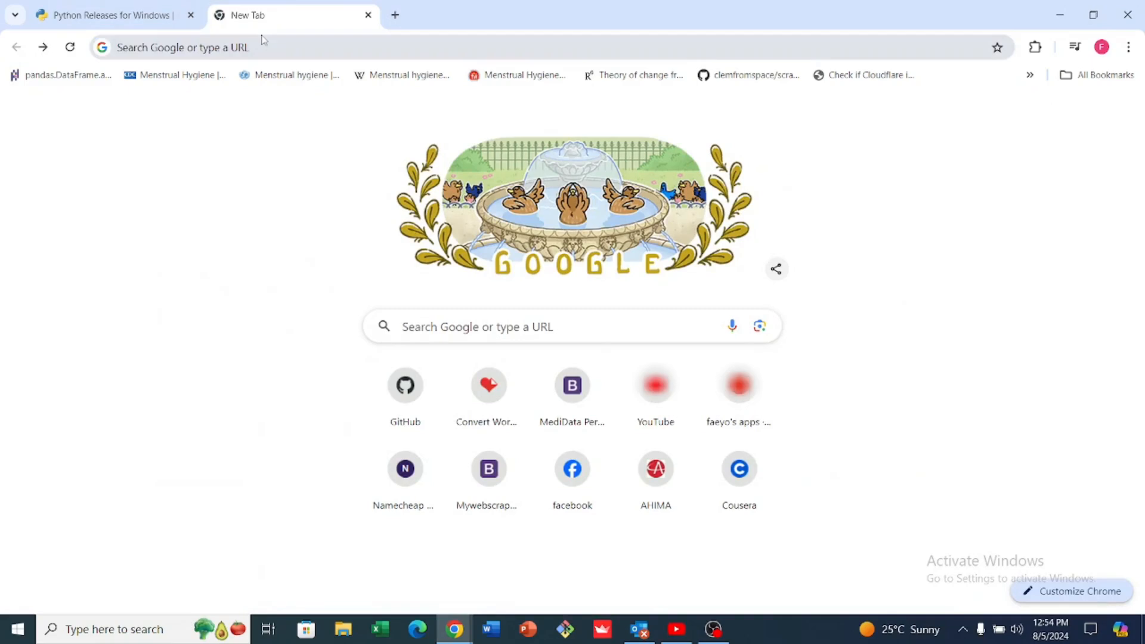
pyautogui.click(377, 47)
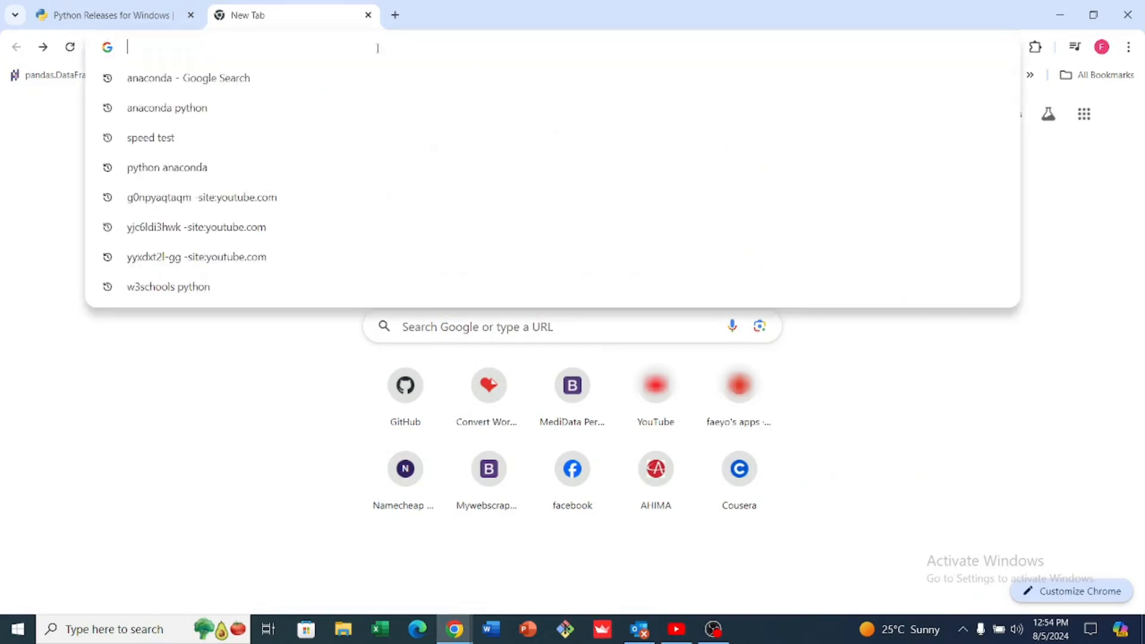
pyautogui.click(347, 79)
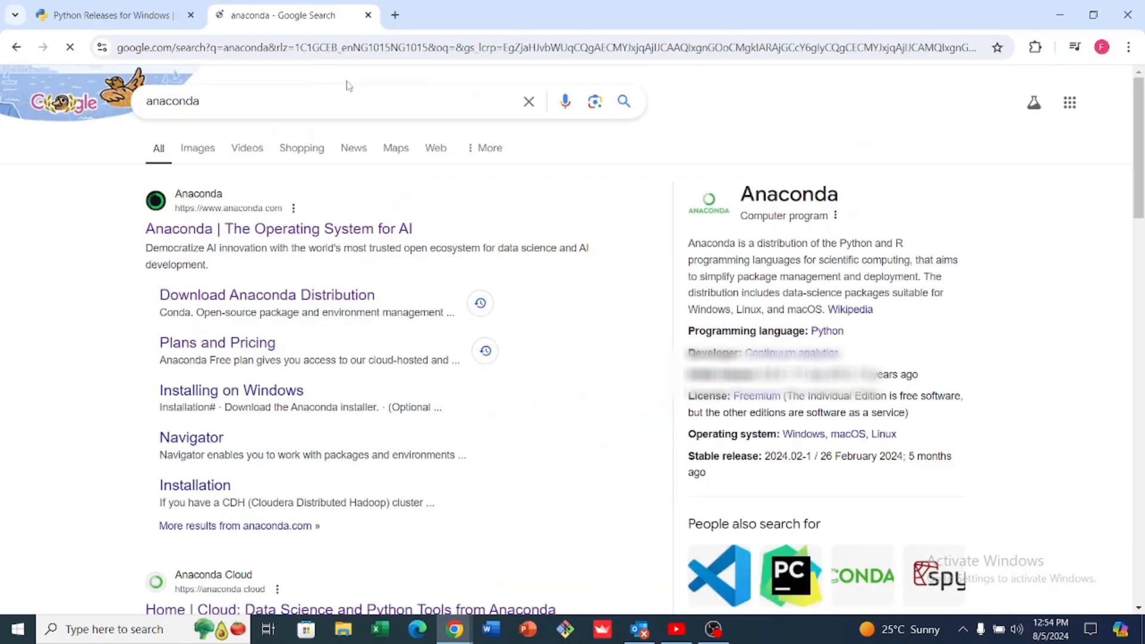
pyautogui.click(270, 297)
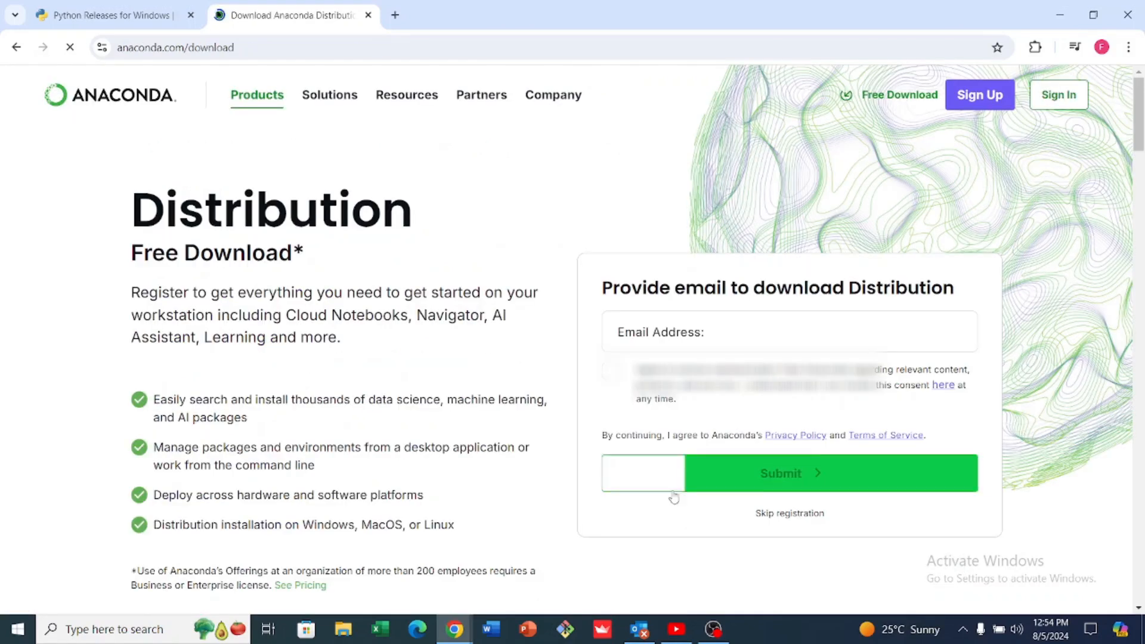
# Fill in the e-mail address in the Anaconda Distribution download form using the saved suggestion
pyautogui.click(784, 332)
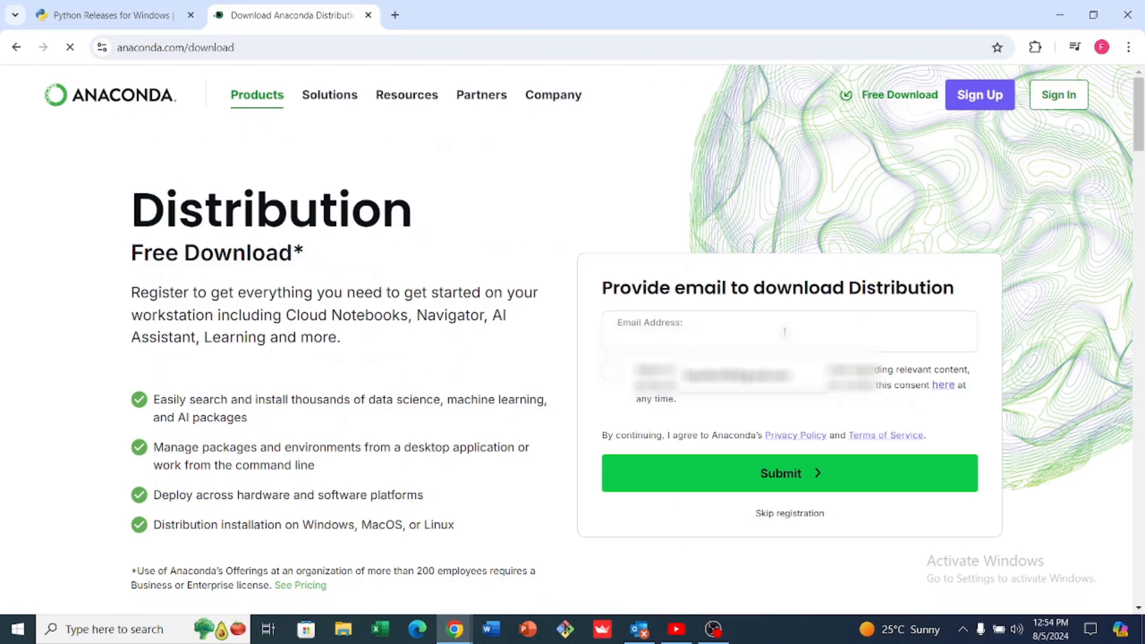
pyautogui.click(769, 372)
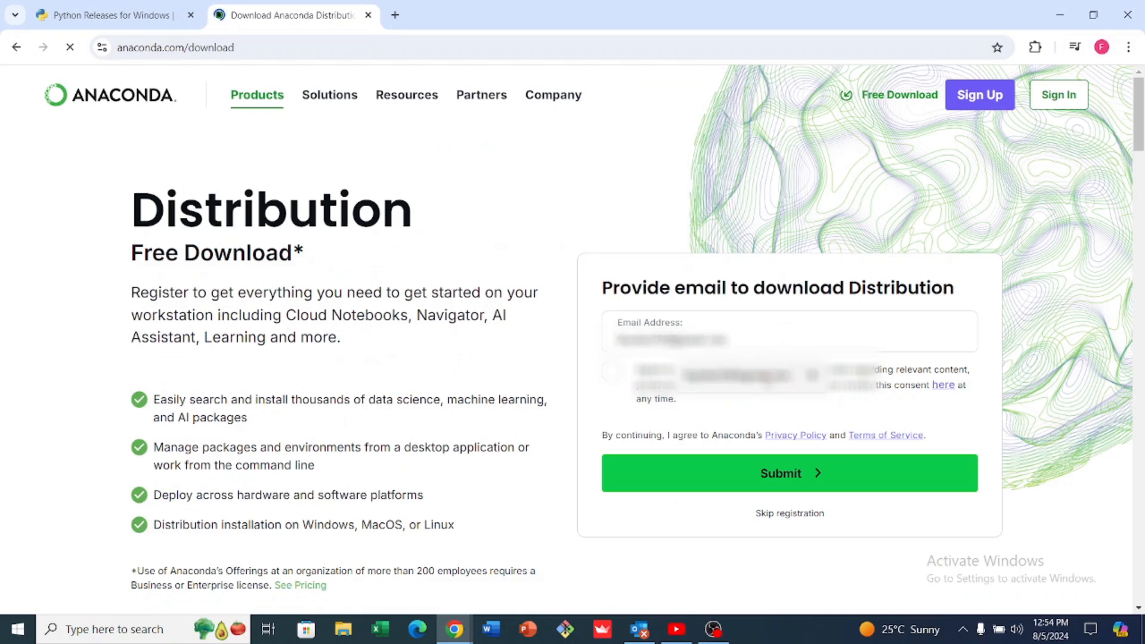
pyautogui.click(768, 382)
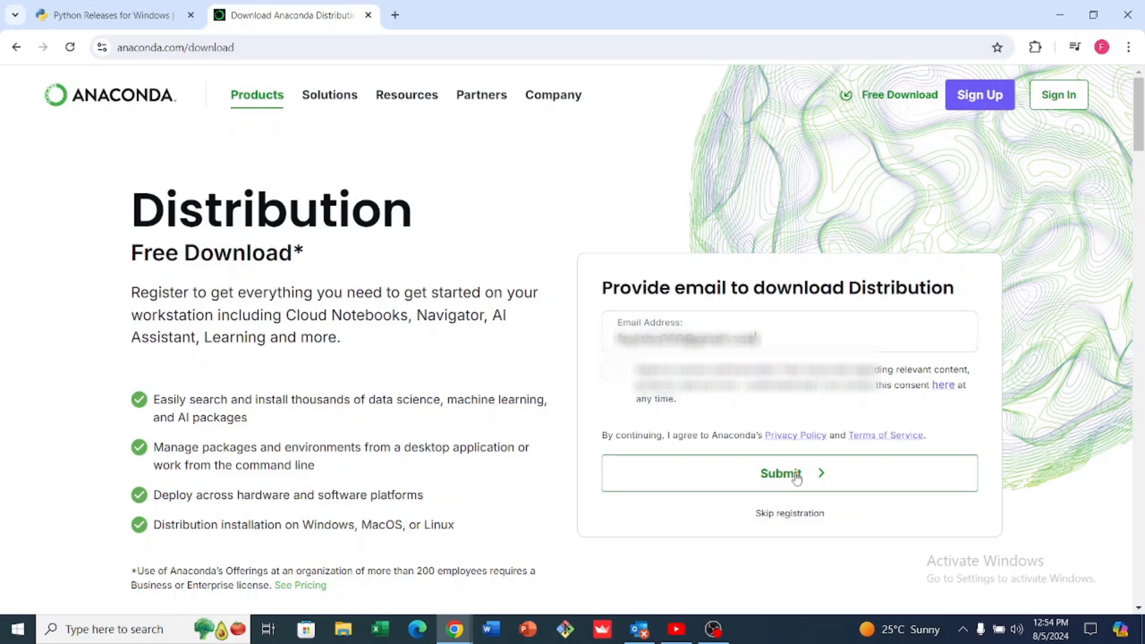
# Switch to Outlook, follow the download link in the Anaconda Distribution Download message, and look over the available Anaconda installers
pyautogui.click(638, 629)
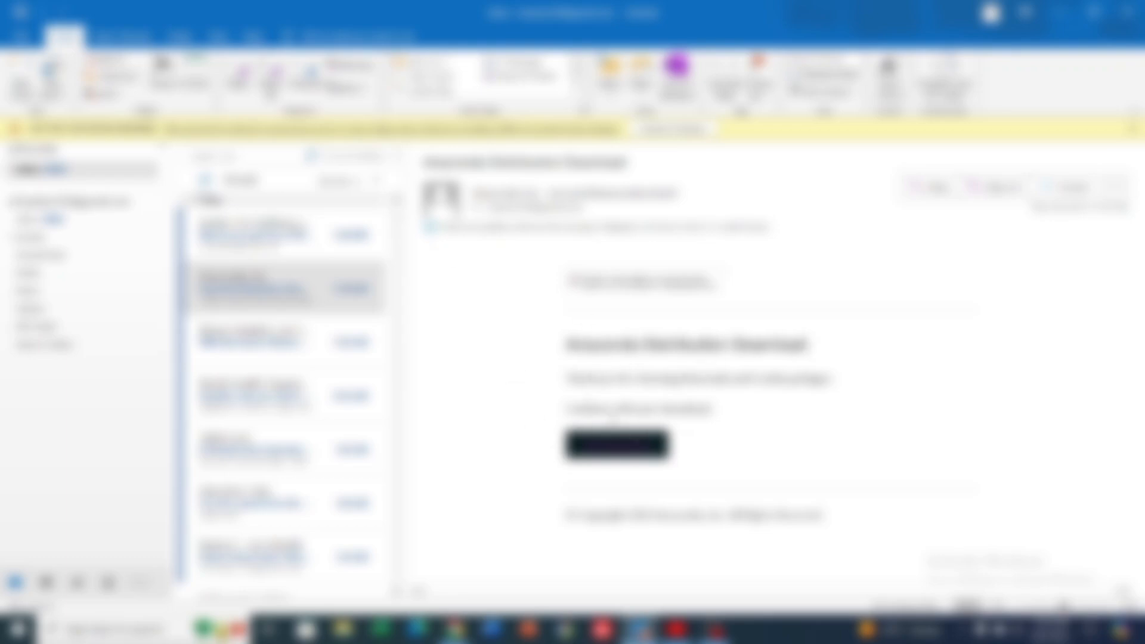
pyautogui.moveTo(636, 445)
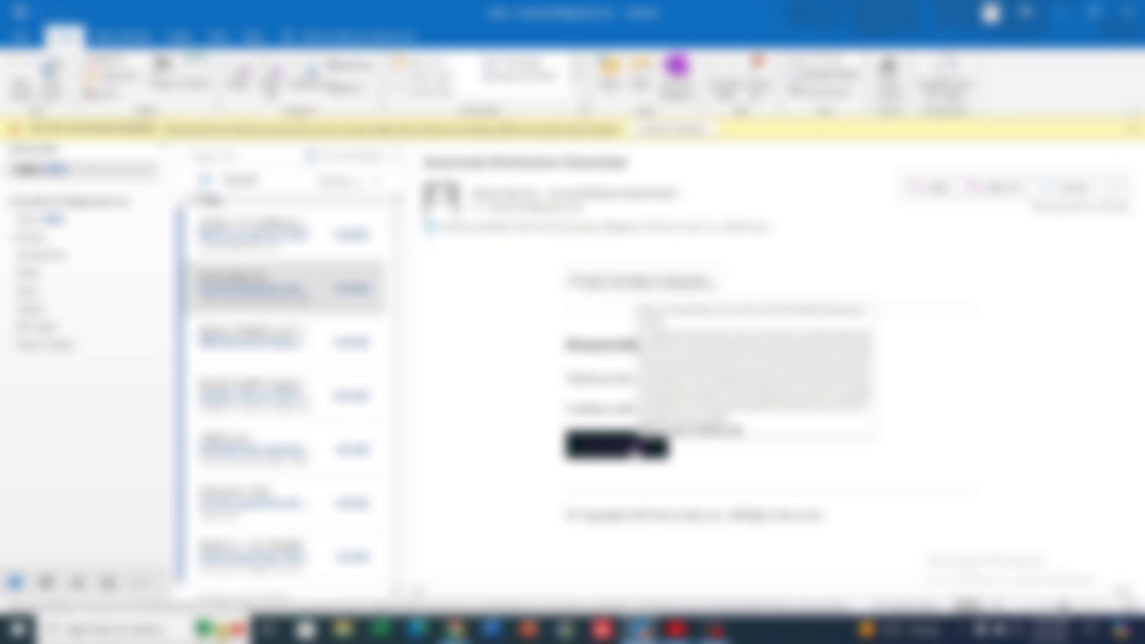
pyautogui.click(637, 446)
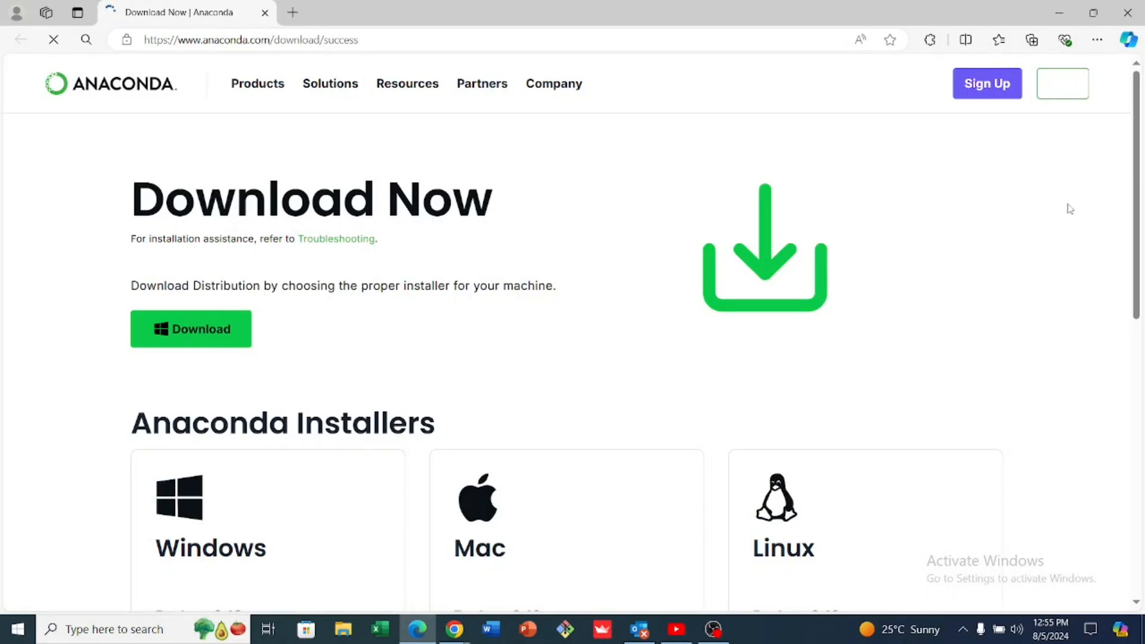
pyautogui.moveTo(1136, 211); pyautogui.dragTo(1142, 316)
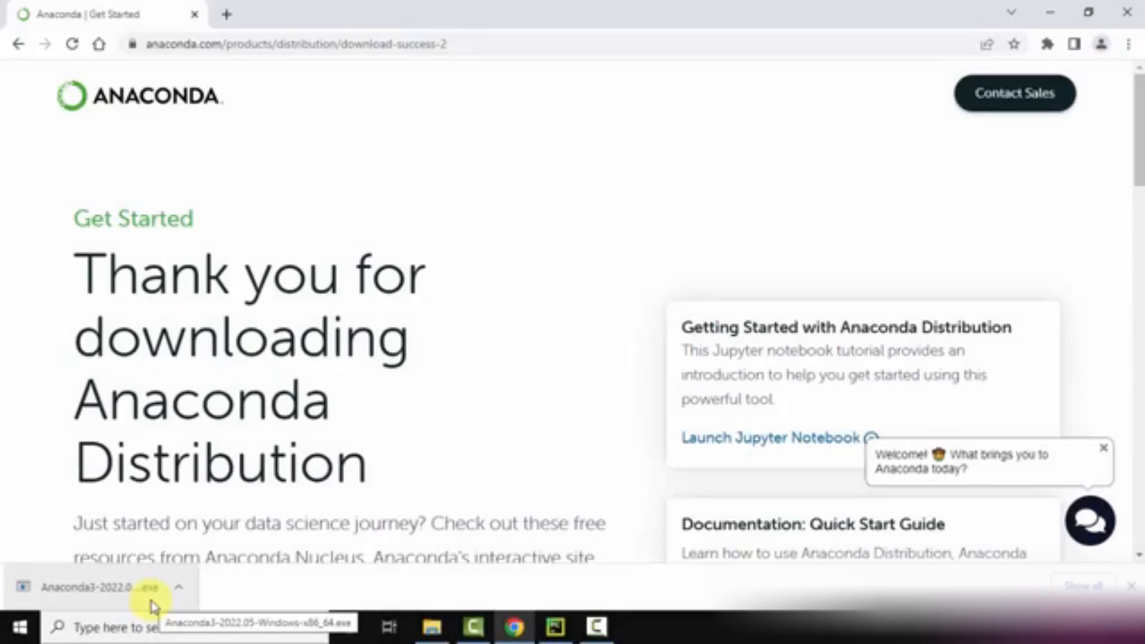
# Run the downloaded Anaconda3-2022.05-Windows-x86_64.exe installer, with the browser minimized, and accept its license agreement
pyautogui.click(151, 603)
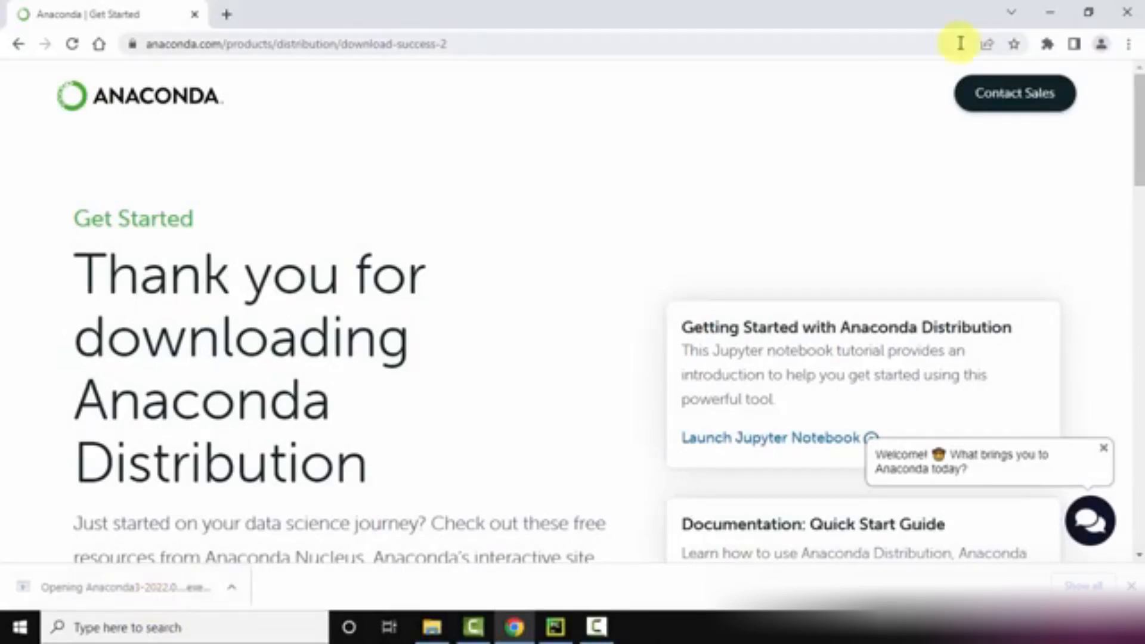
pyautogui.click(1041, 10)
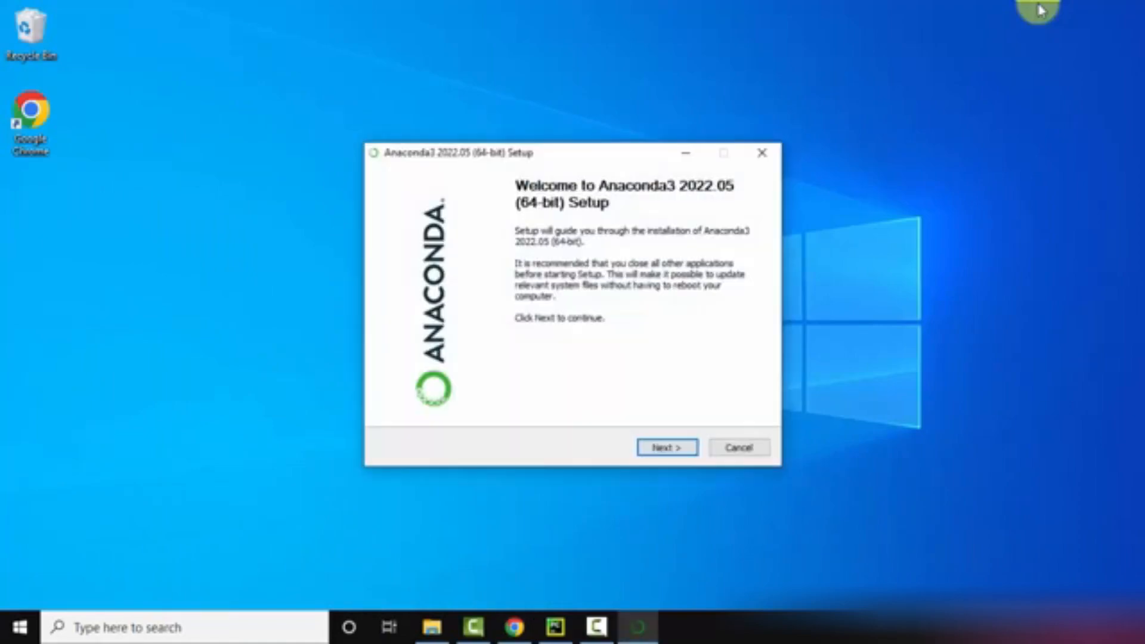
pyautogui.click(665, 452)
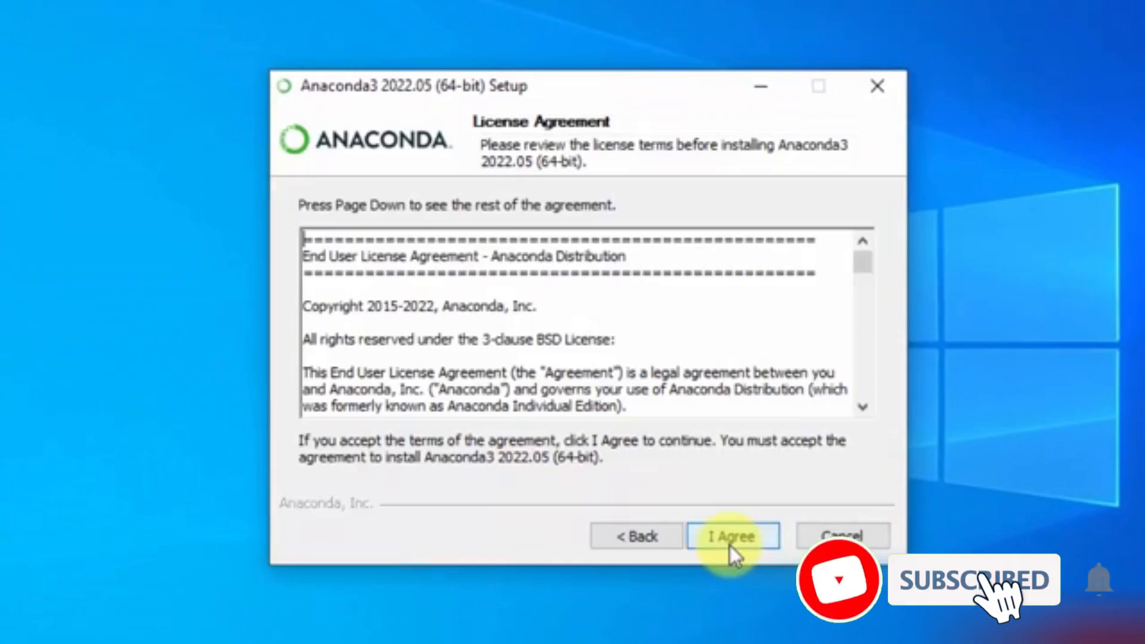
pyautogui.click(732, 542)
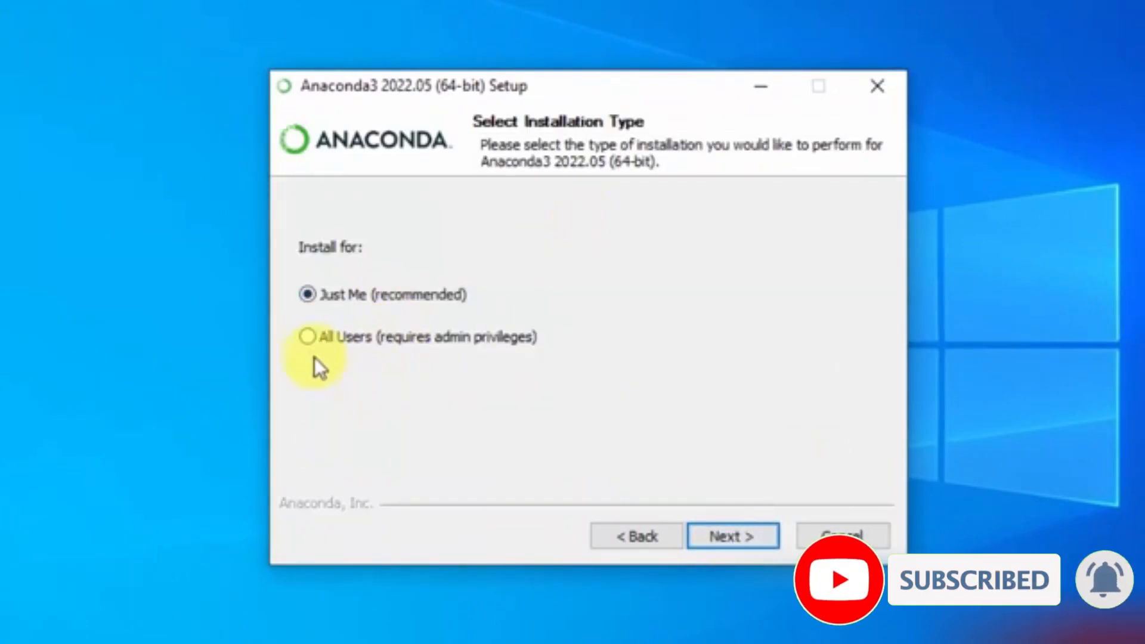
# Set the Anaconda3 installation type to All Users and accept C:\ProgramData\Anaconda3 as the destination folder
pyautogui.click(309, 341)
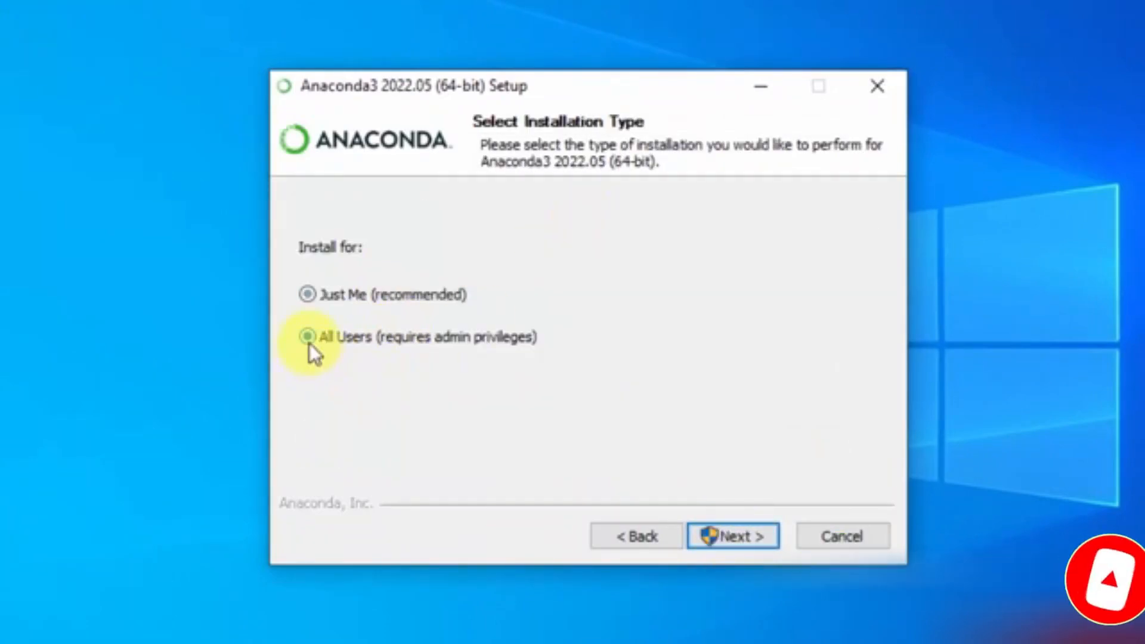
pyautogui.click(739, 536)
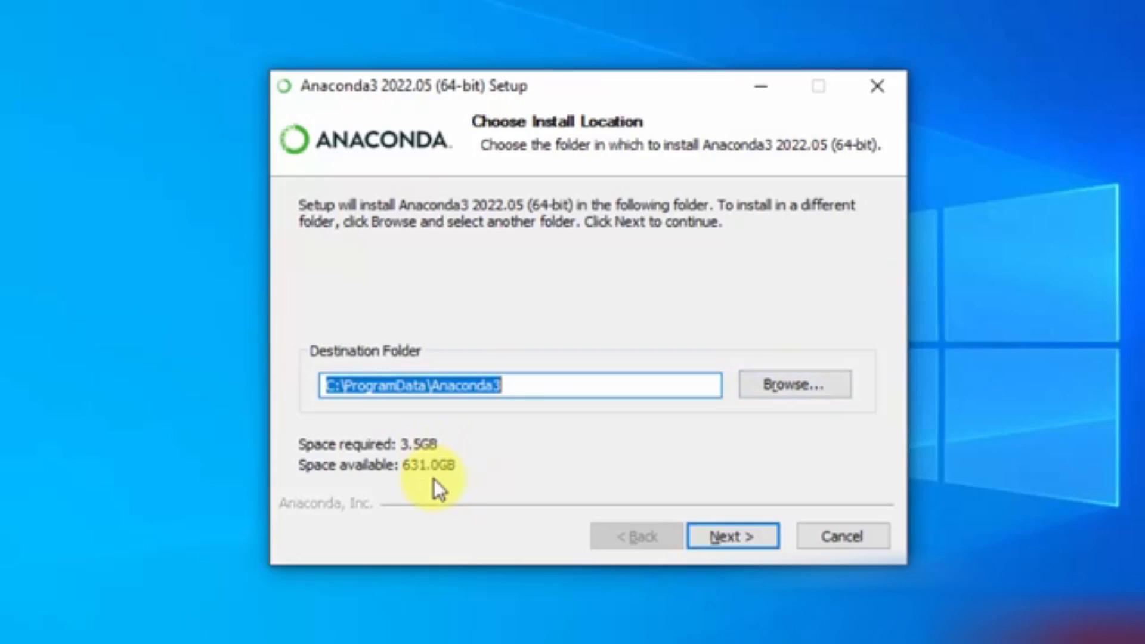
pyautogui.click(742, 535)
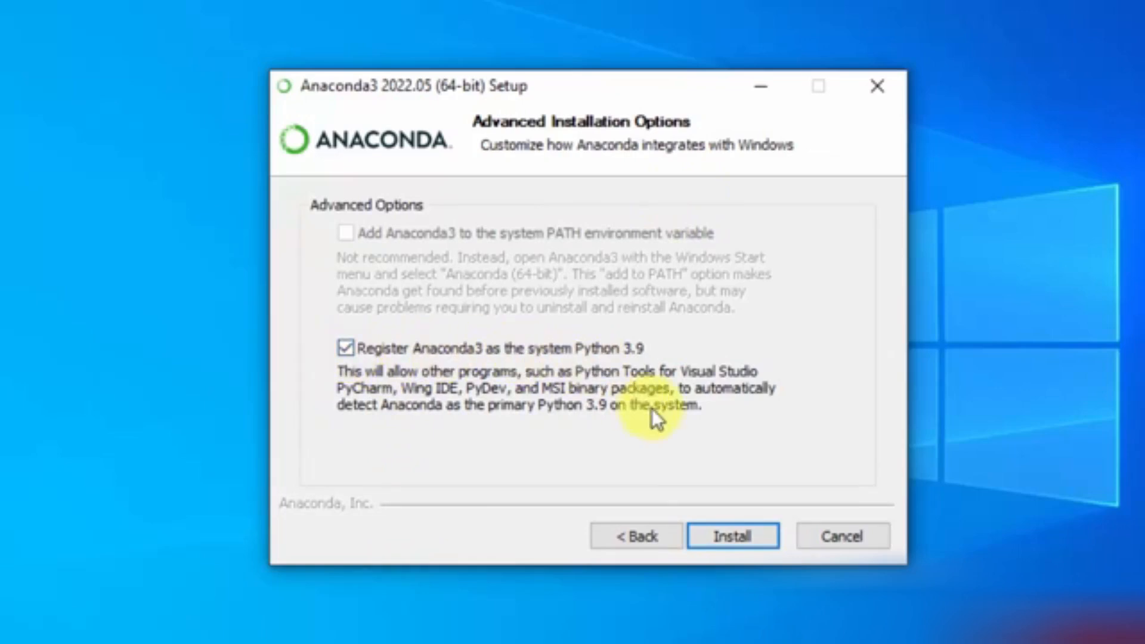
# Install Anaconda3 and finish the setup with the Anaconda Distribution Tutorial and Getting Started with Anaconda options unchecked
pyautogui.click(738, 529)
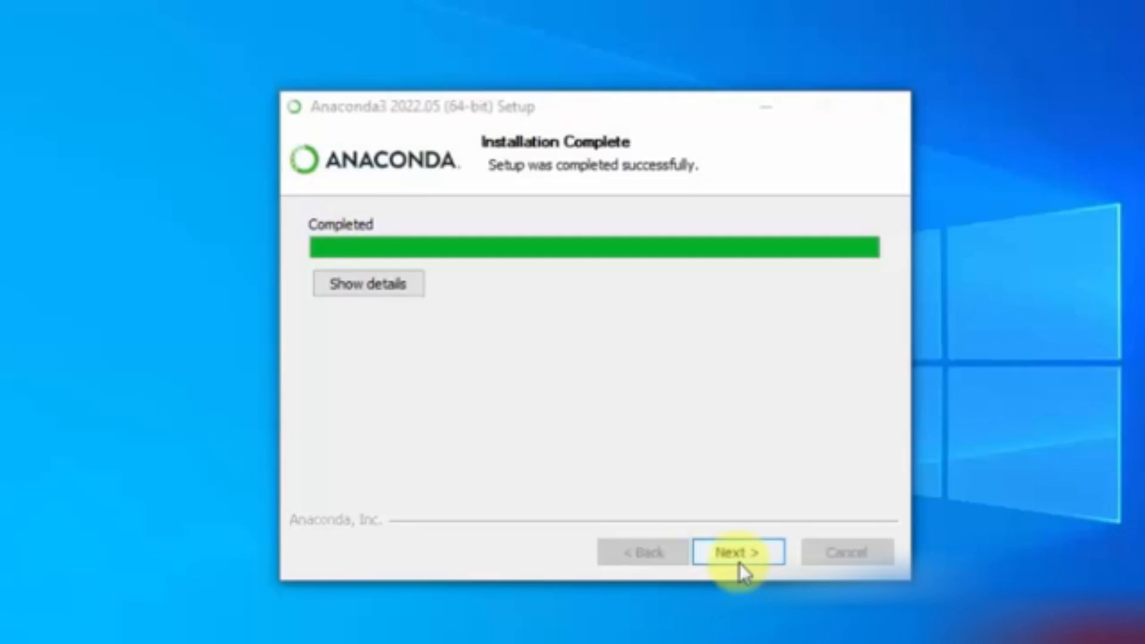
pyautogui.click(739, 563)
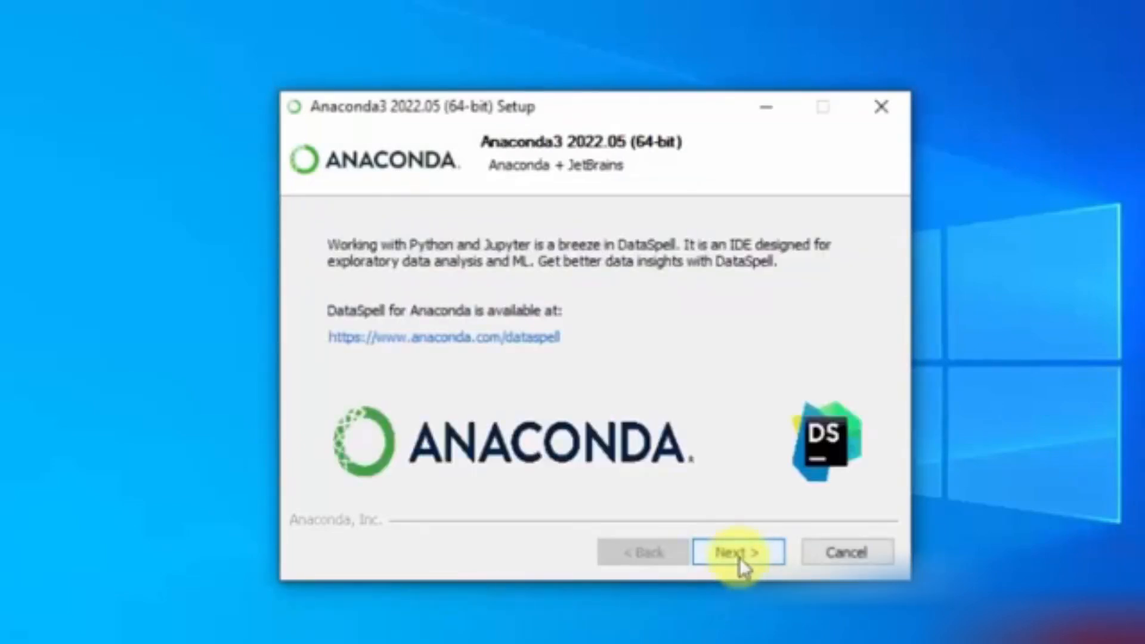
pyautogui.click(739, 557)
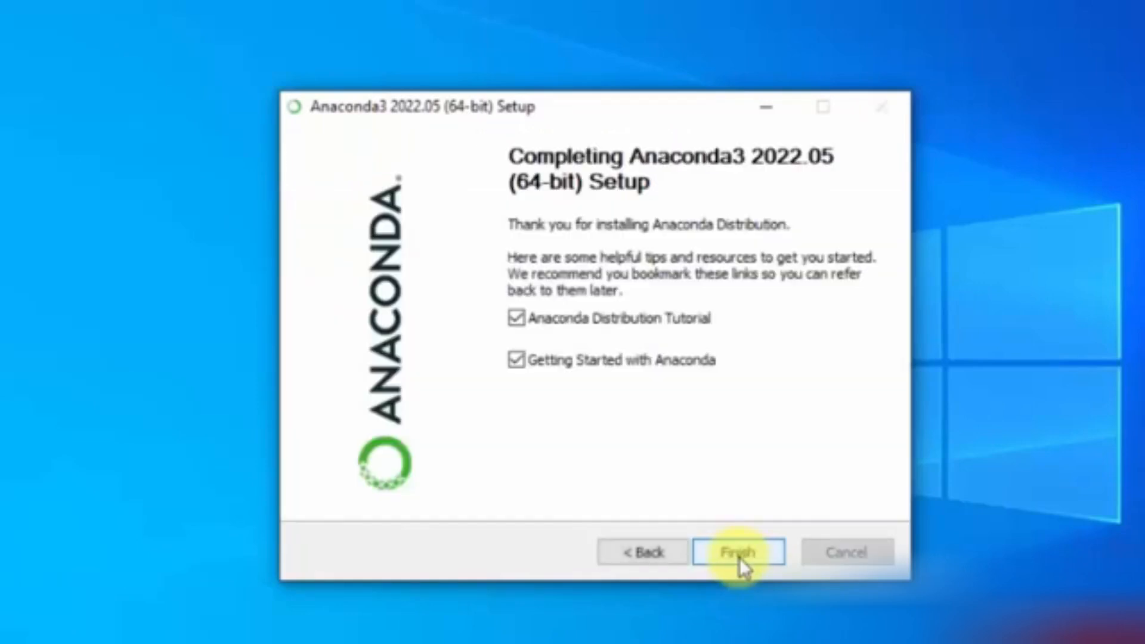
pyautogui.click(516, 317)
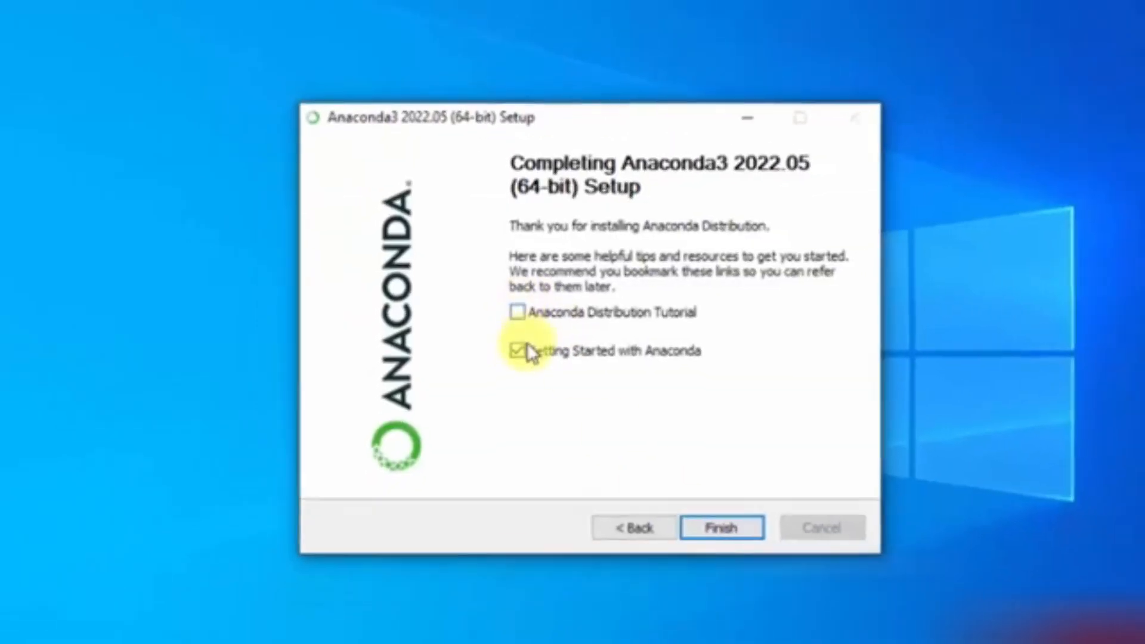
pyautogui.click(517, 350)
pyautogui.click(729, 527)
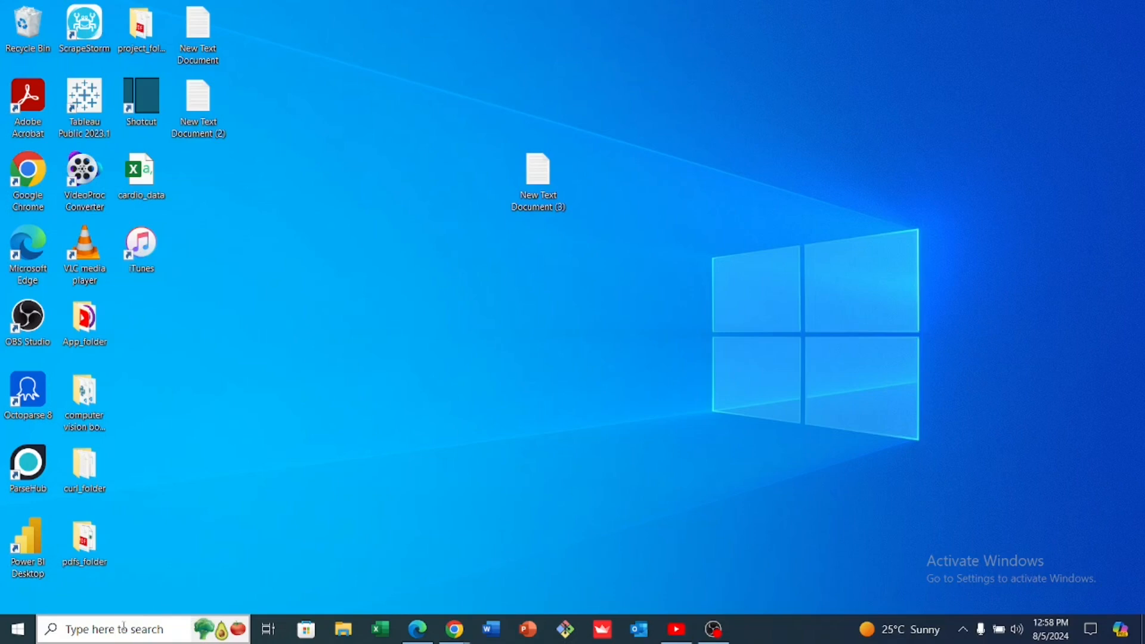
# Search Windows for "ana" and open Anaconda Navigator (anaconda3)
pyautogui.click(124, 627)
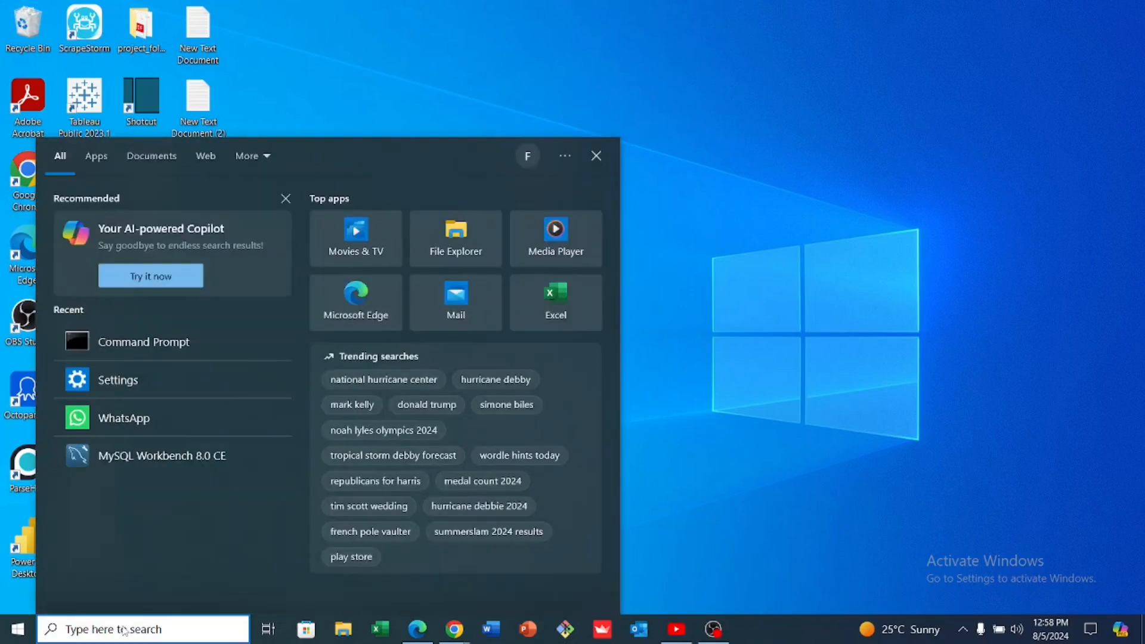
pyautogui.write('ana')
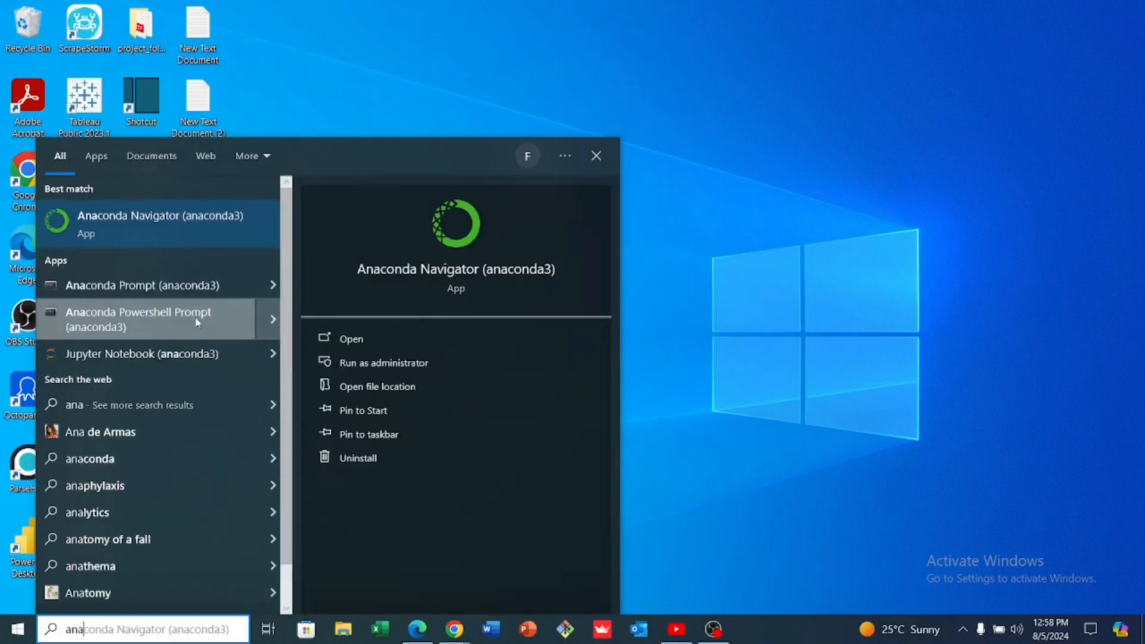
pyautogui.click(167, 216)
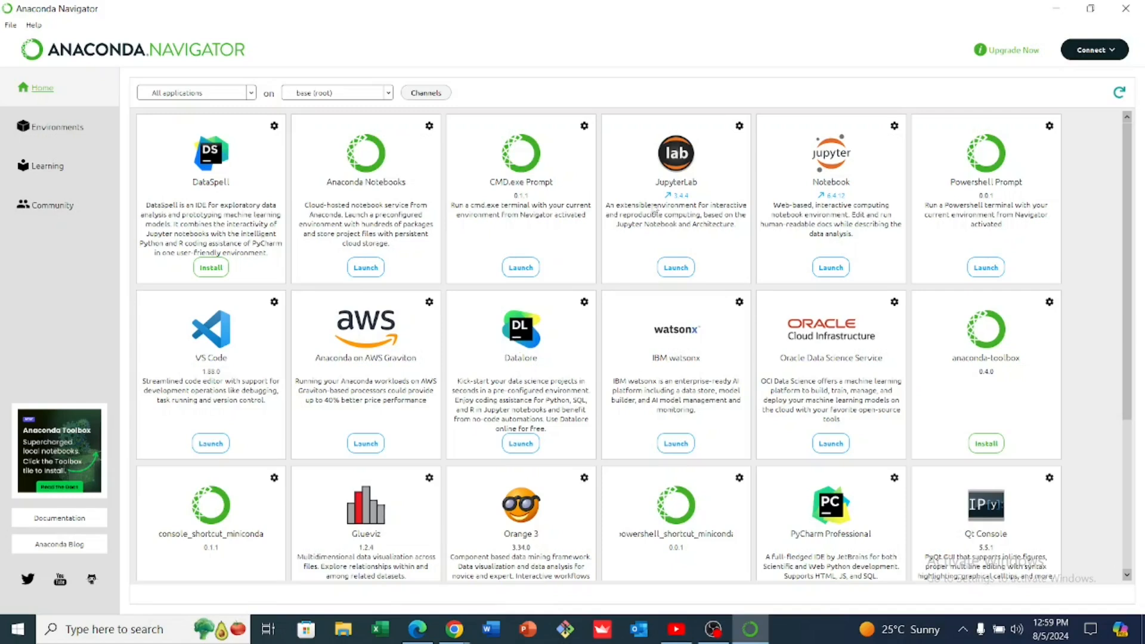
# Look over the applications available in Anaconda Navigator and launch Jupyter Notebook from the environment named new
pyautogui.moveTo(671, 197)
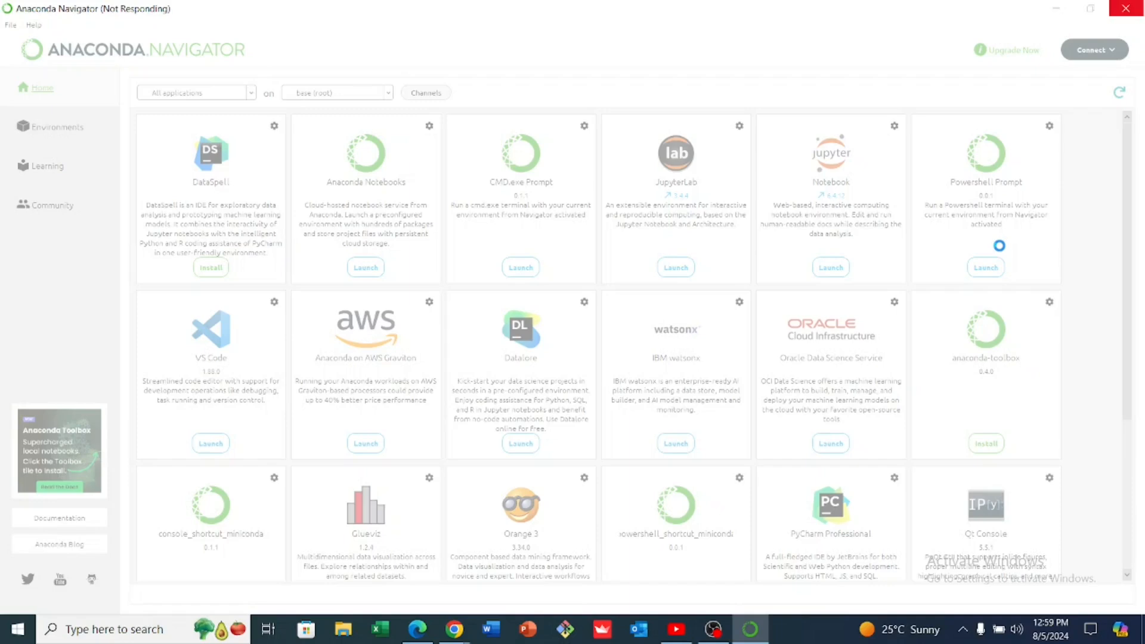
pyautogui.scroll(-3, 1001, 250)
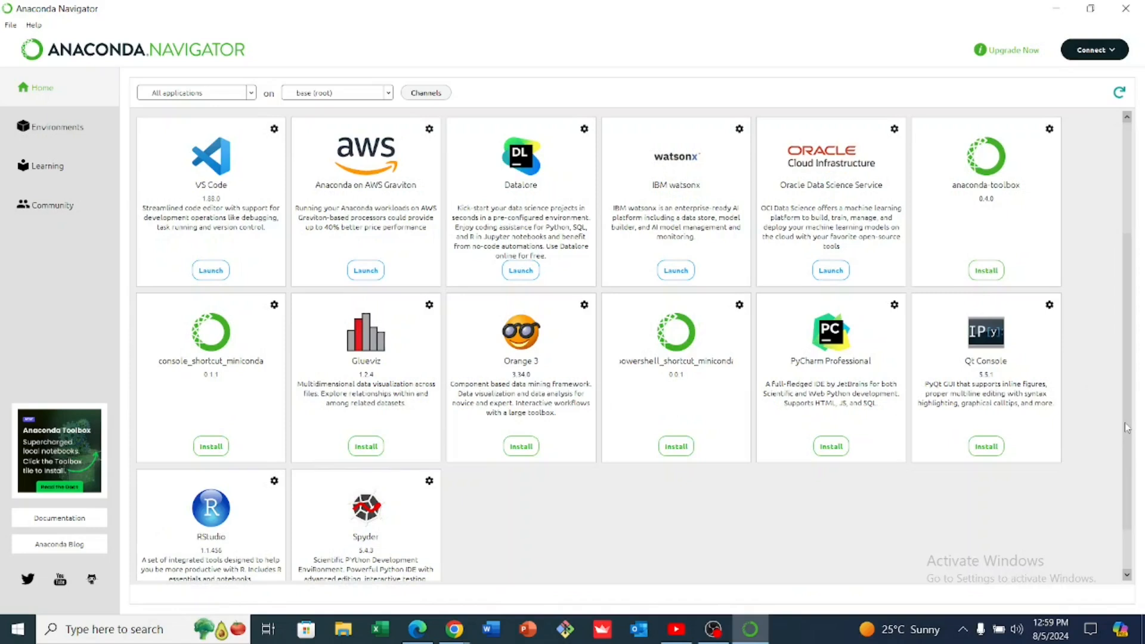
pyautogui.scroll(-1, 1133, 465)
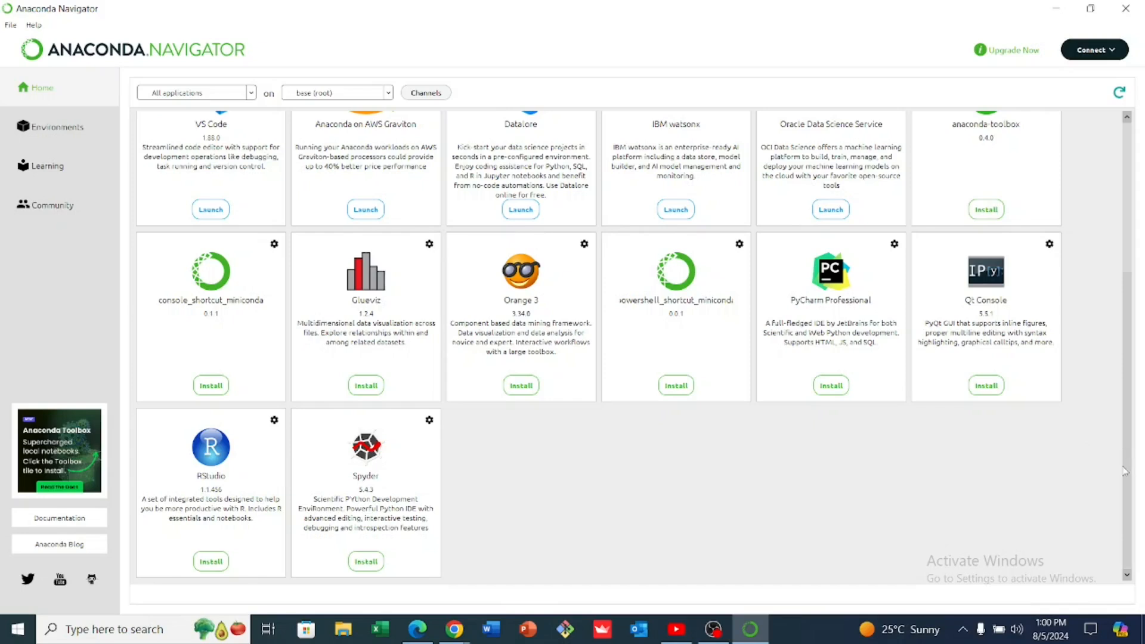
pyautogui.scroll(4, 1124, 471)
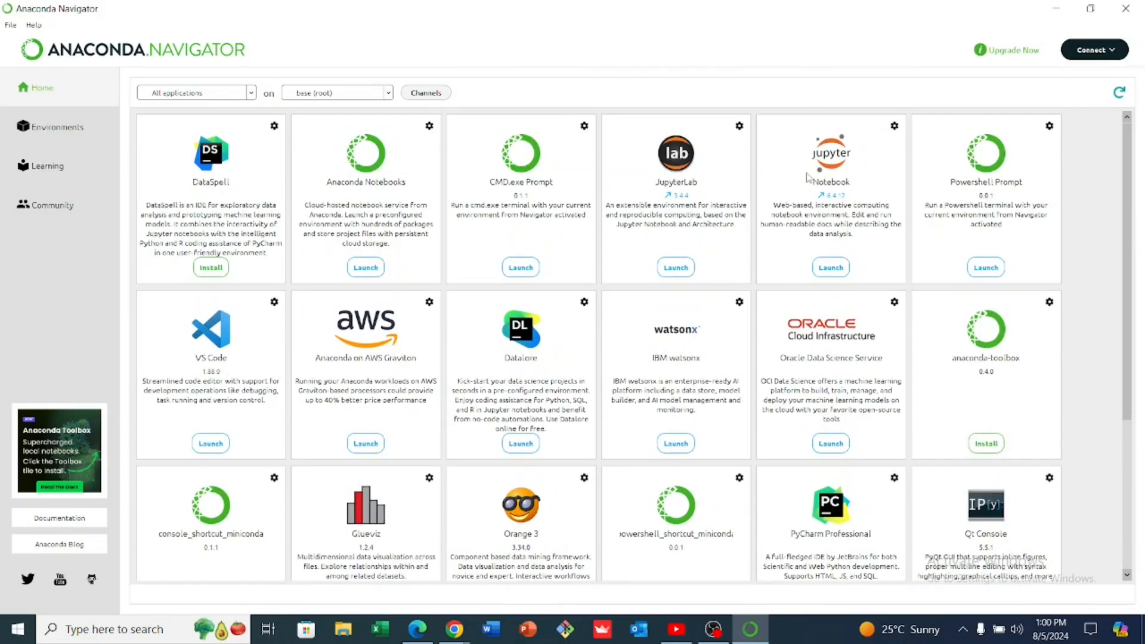
pyautogui.click(683, 273)
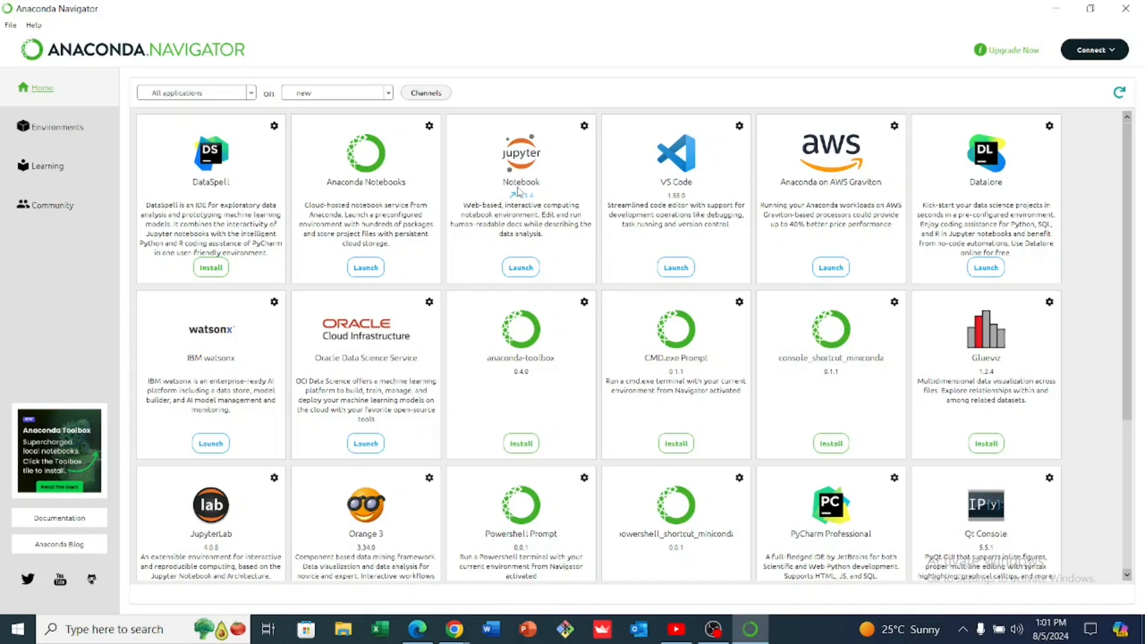
pyautogui.click(522, 268)
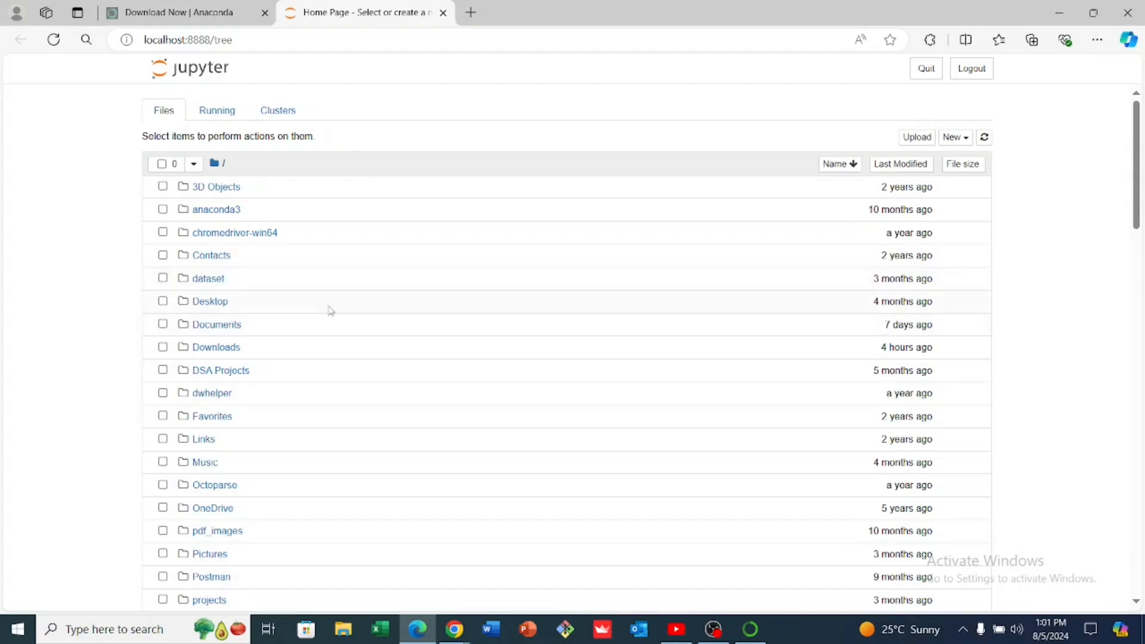
# Open the Desktop directory in the Jupyter file list and create a new folder in it
pyautogui.moveTo(1138, 181); pyautogui.dragTo(1142, 126)
pyautogui.click(207, 305)
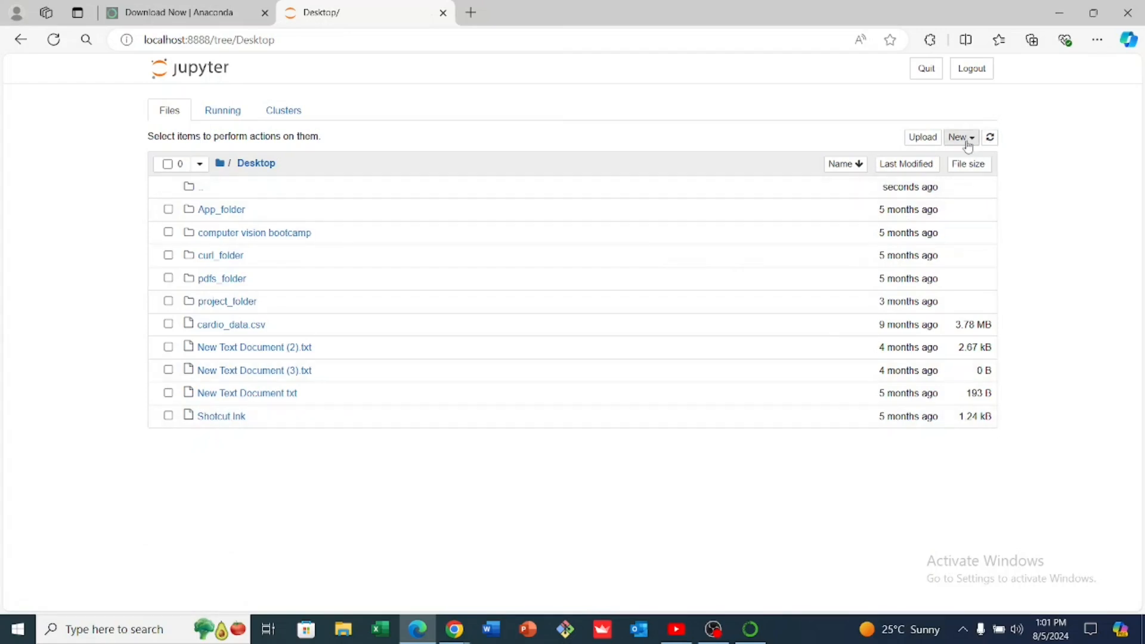
pyautogui.click(961, 138)
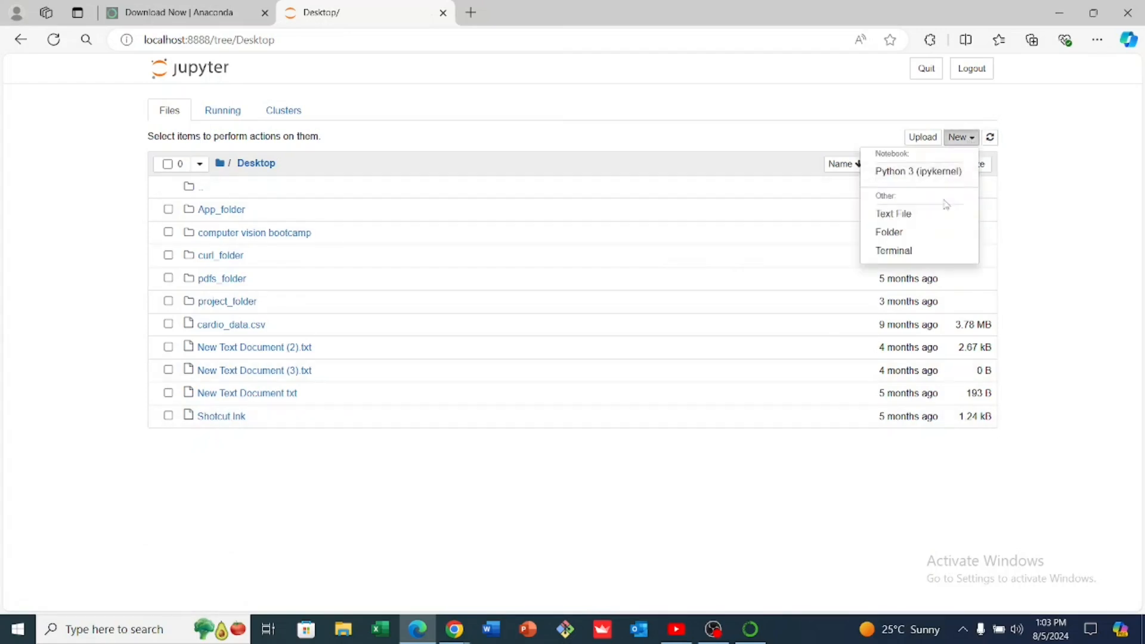
pyautogui.click(911, 234)
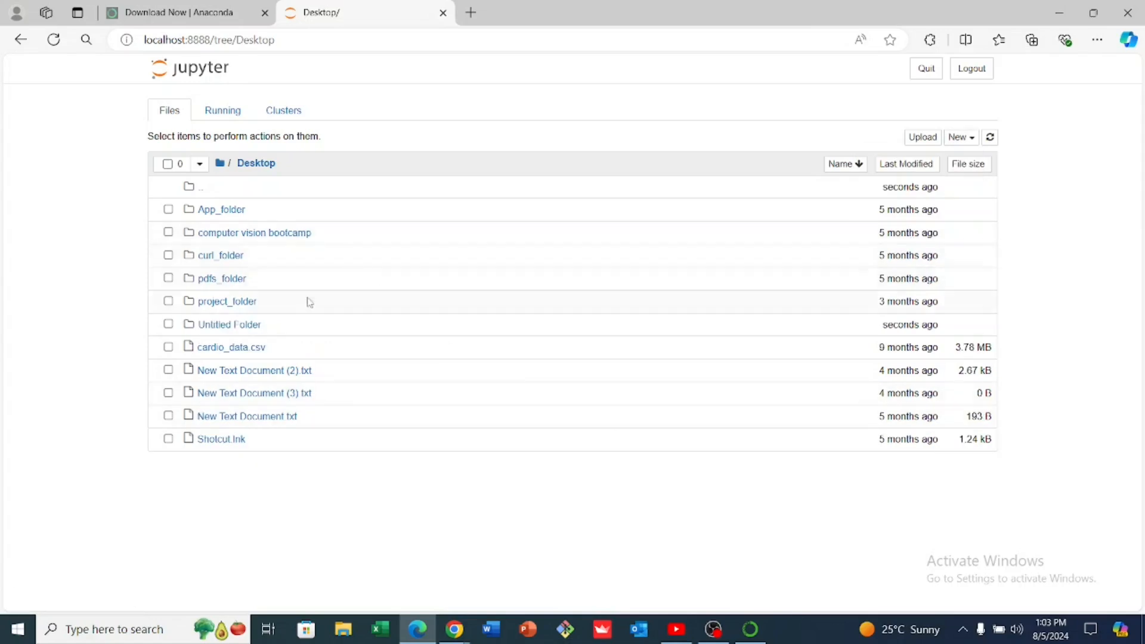
# Rename the Untitled Folder on the Desktop as Python_class
pyautogui.click(168, 325)
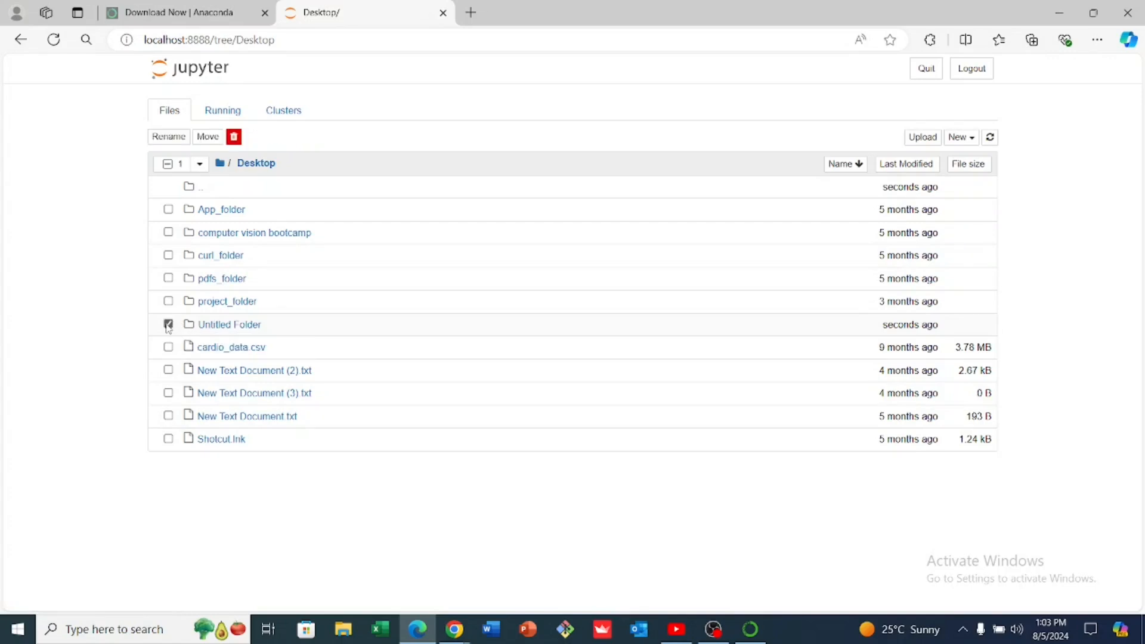
pyautogui.click(168, 137)
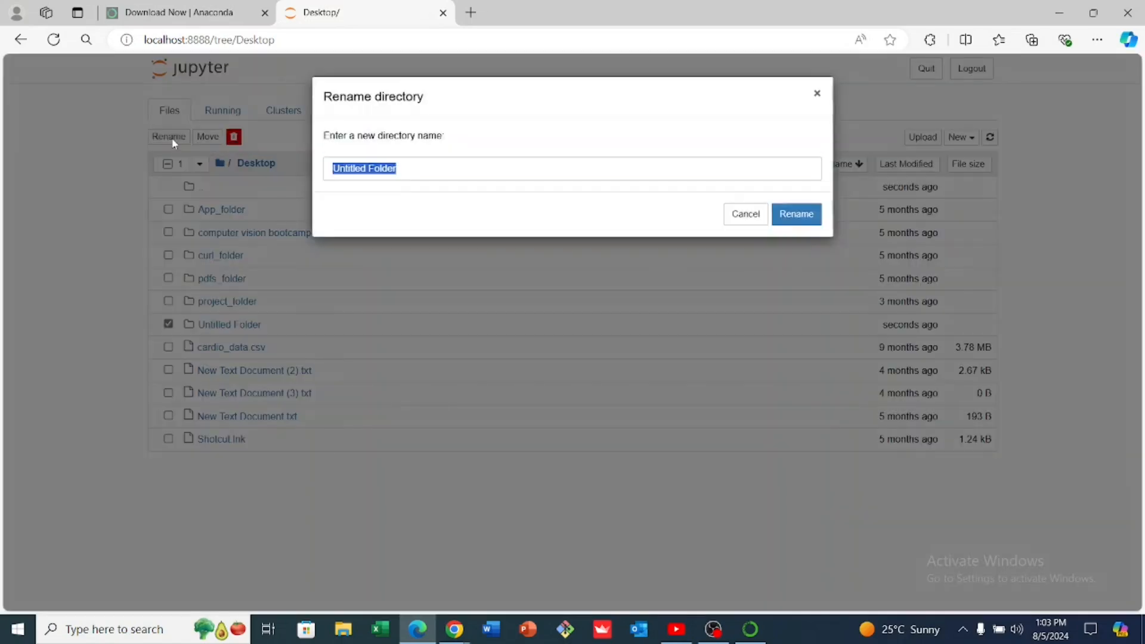
pyautogui.write('P')
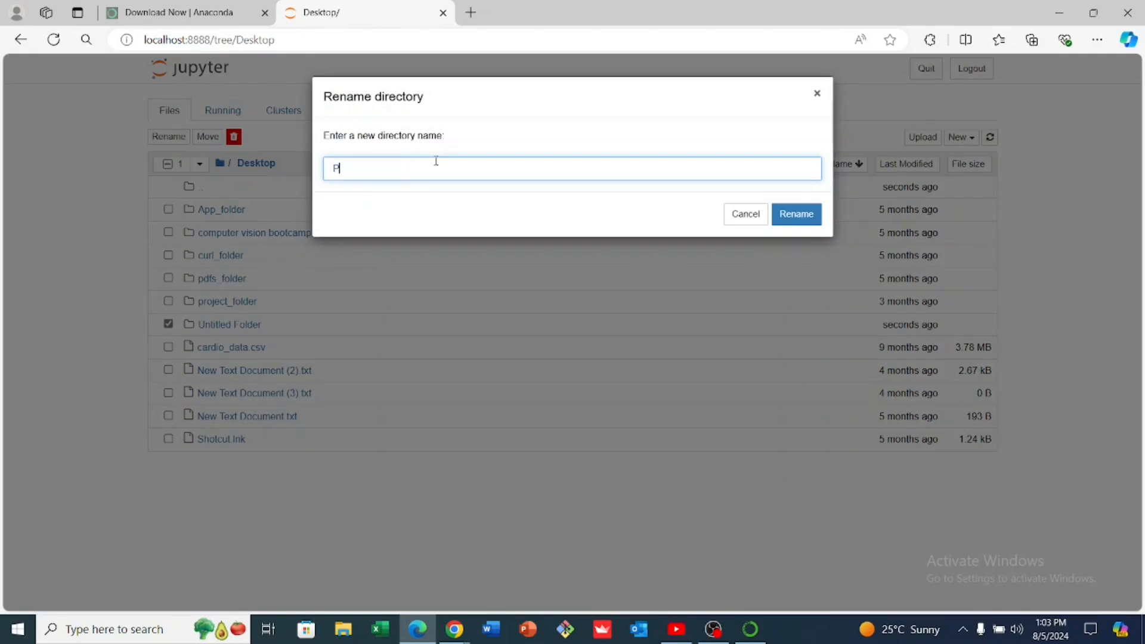
pyautogui.write('ython_vlass')
pyautogui.press('Left')
pyautogui.press('Left')
pyautogui.press('Left')
pyautogui.press('Left')
pyautogui.press('BackSpace')
pyautogui.write('c')
pyautogui.click(422, 166)
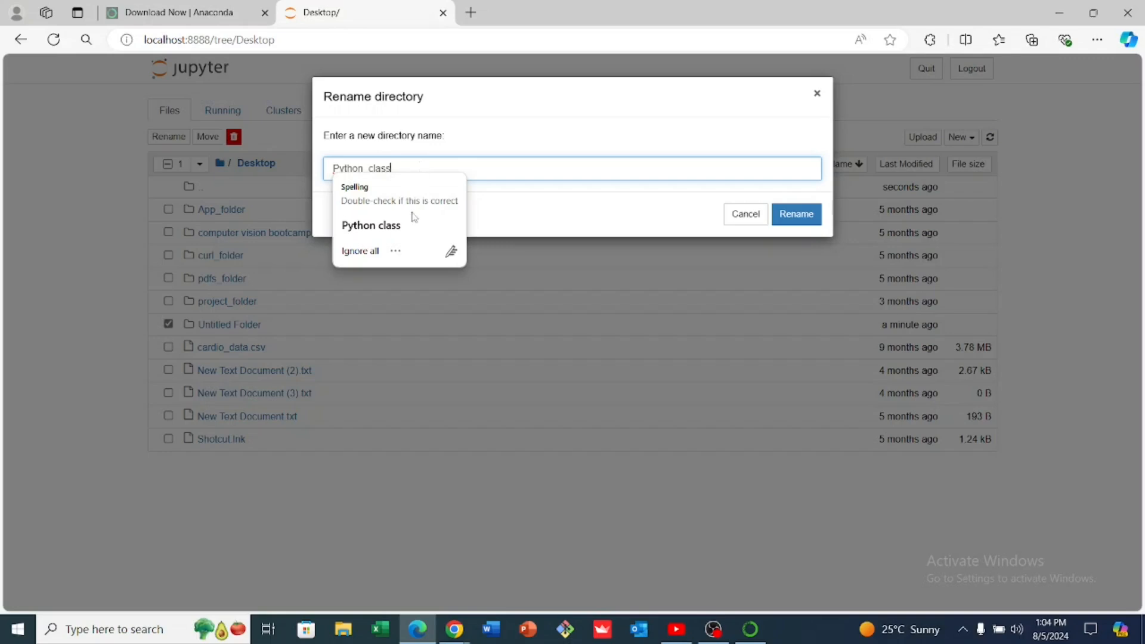
pyautogui.click(525, 154)
pyautogui.click(388, 167)
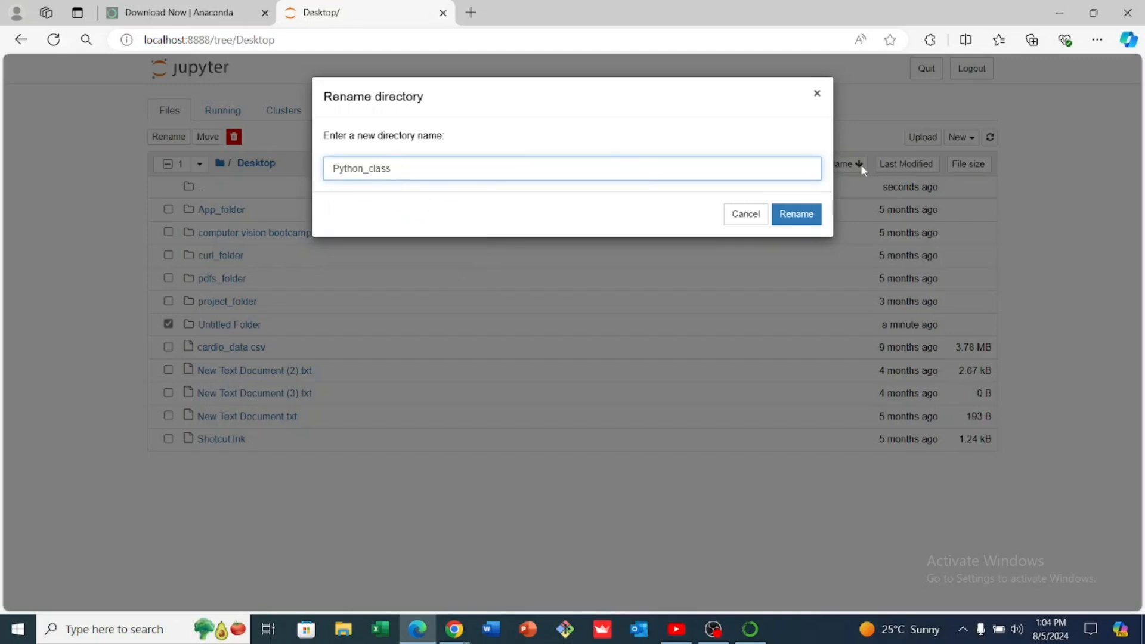
pyautogui.click(800, 217)
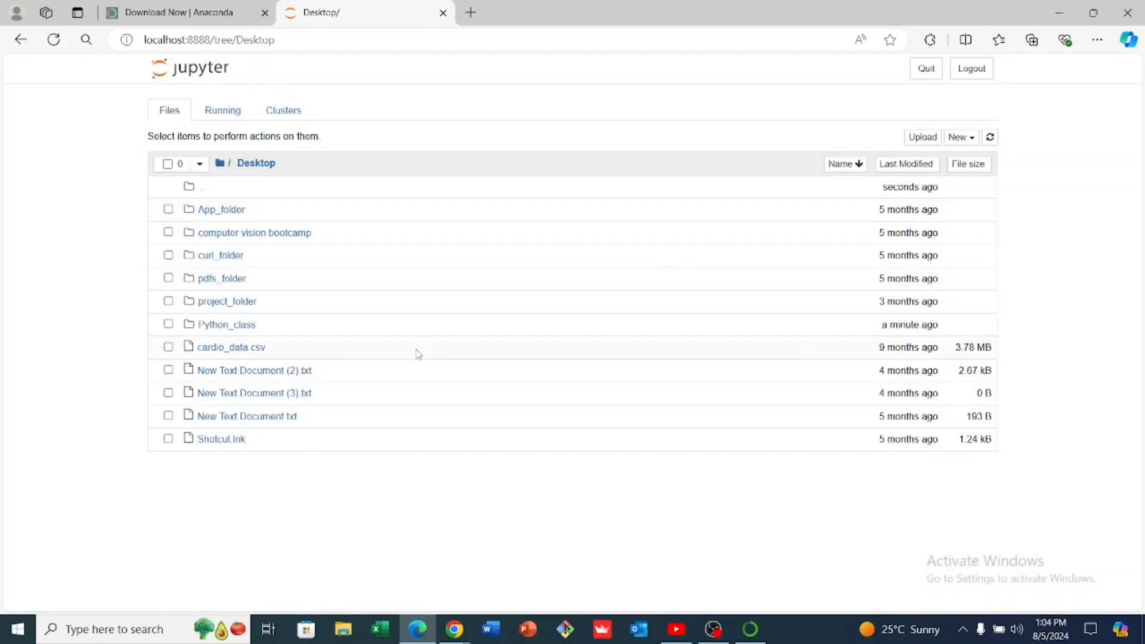
# Open the Python_class folder and create a new Python 3 (ipykernel) notebook in it
pyautogui.click(245, 327)
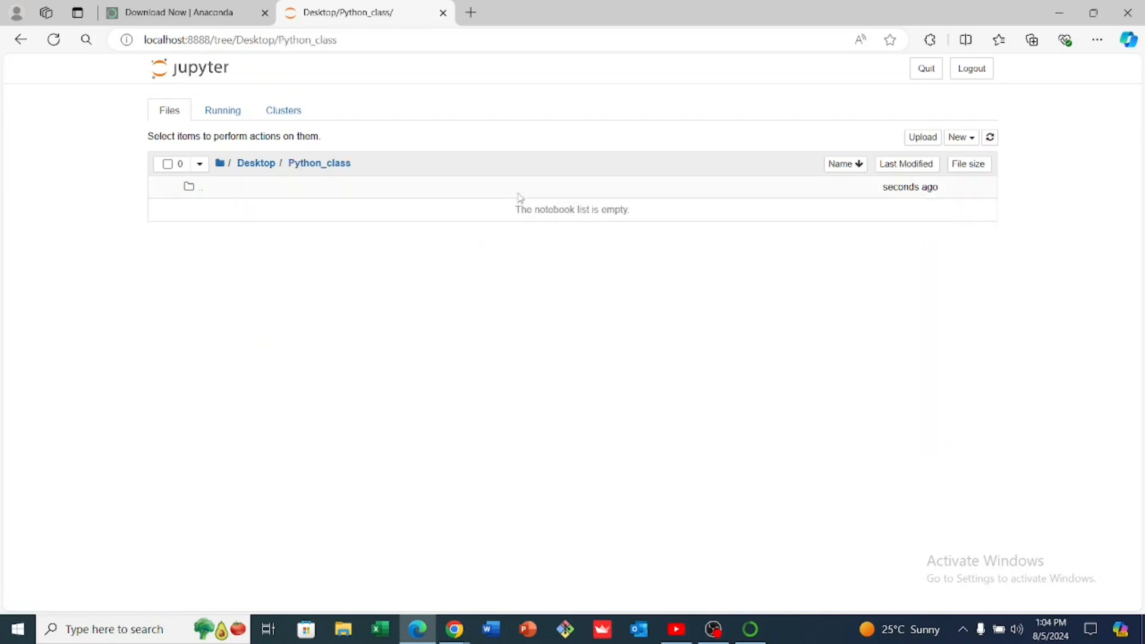
pyautogui.click(961, 138)
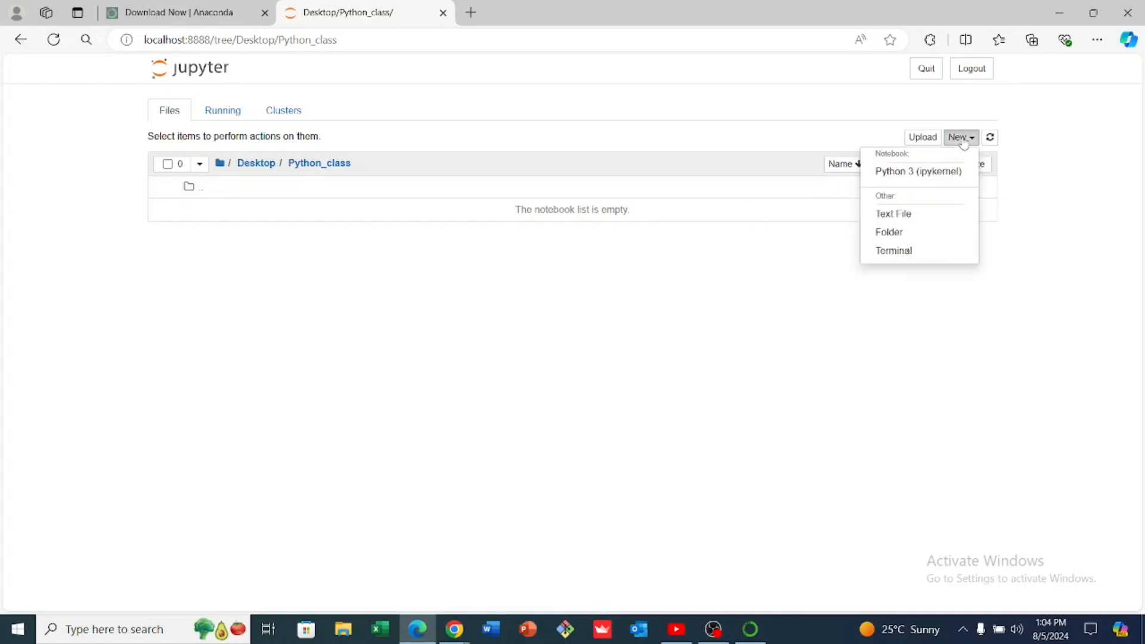
pyautogui.click(898, 176)
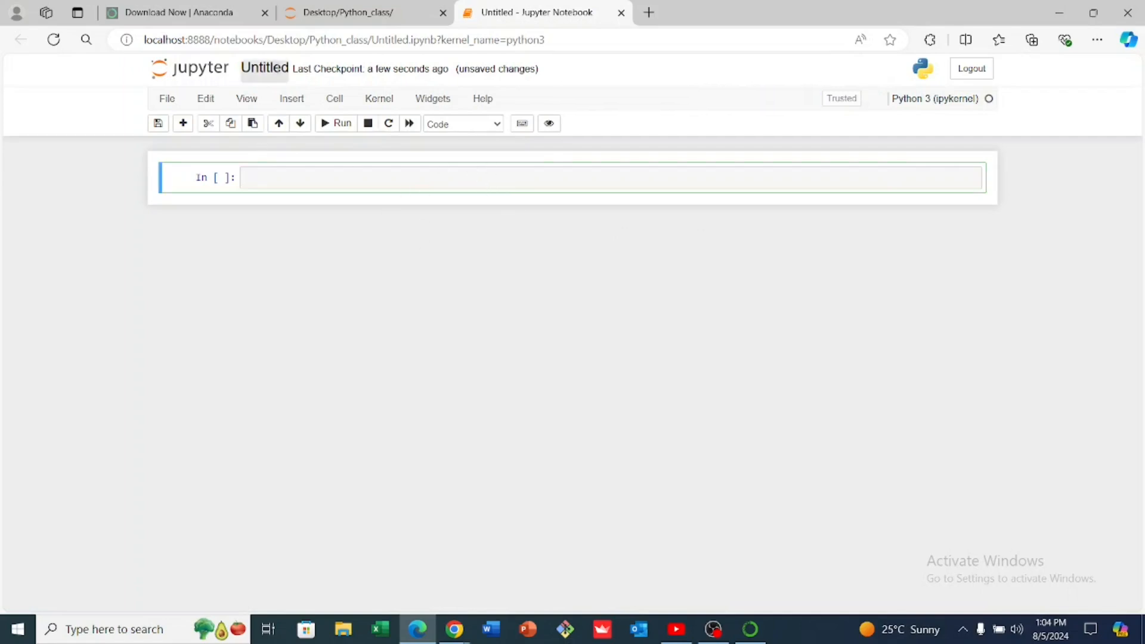
# Rename the untitled notebook as Python Hello1 and check its entry in the Python_class folder listing
pyautogui.click(277, 67)
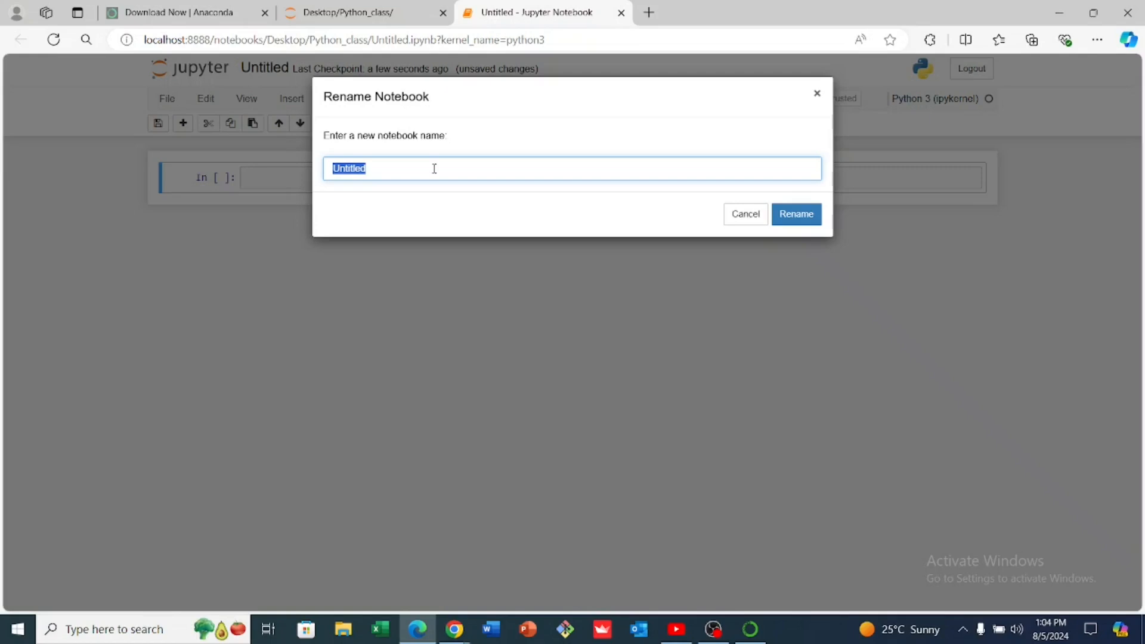
pyautogui.write('Python Hello1')
pyautogui.click(799, 214)
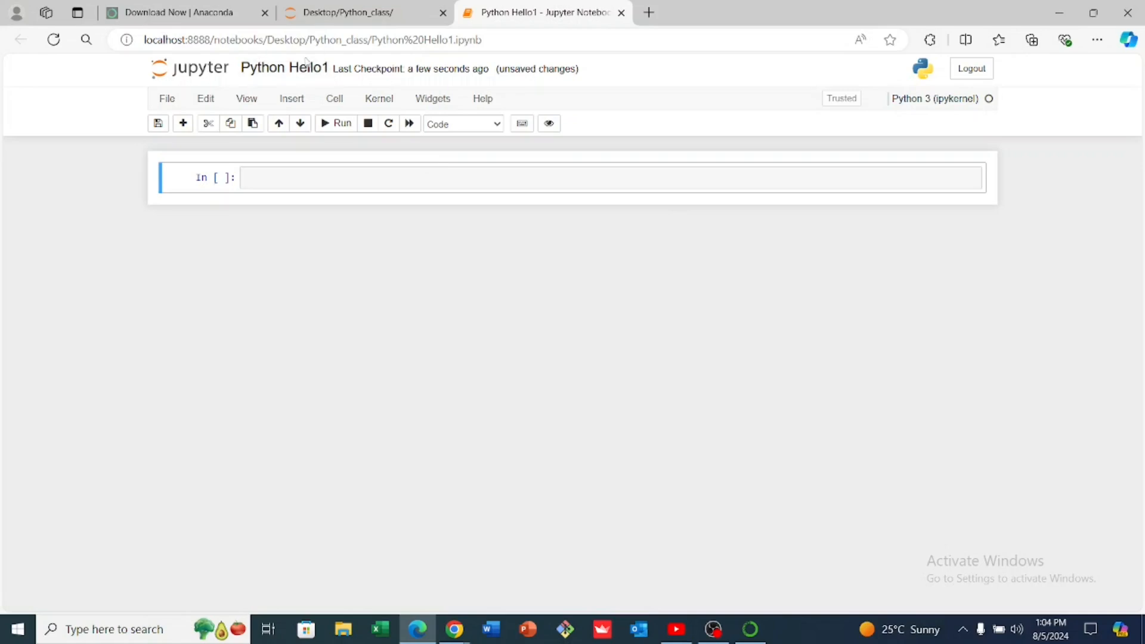
pyautogui.click(366, 15)
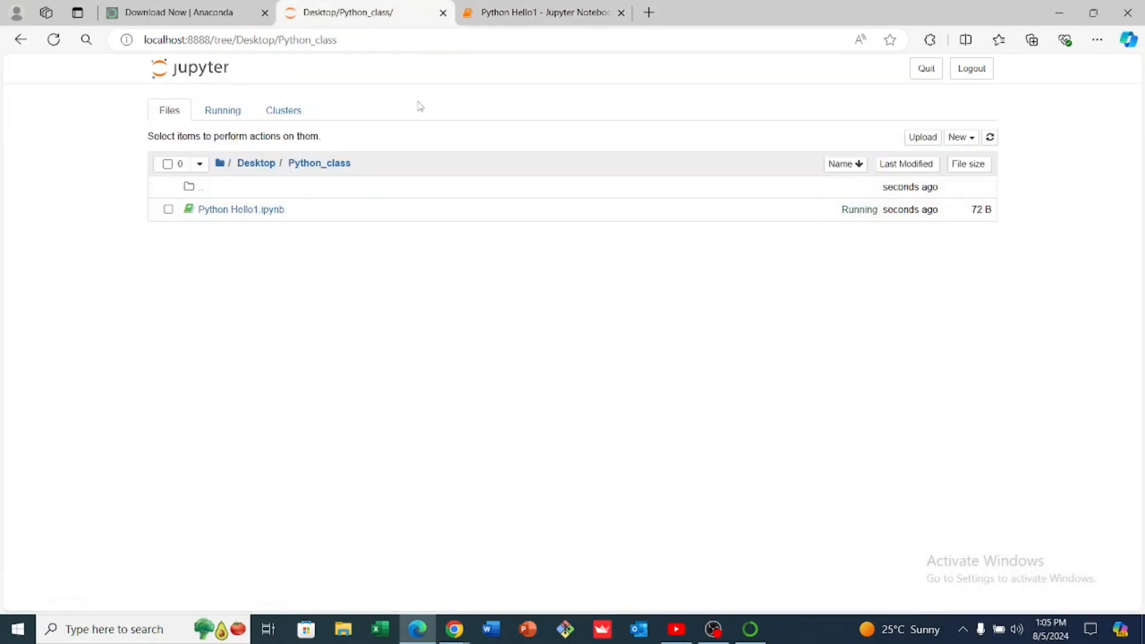
pyautogui.click(517, 16)
# Enter print('Hello World') in the first code cell of the Python Hello1 notebook and run the cell
pyautogui.click(360, 177)
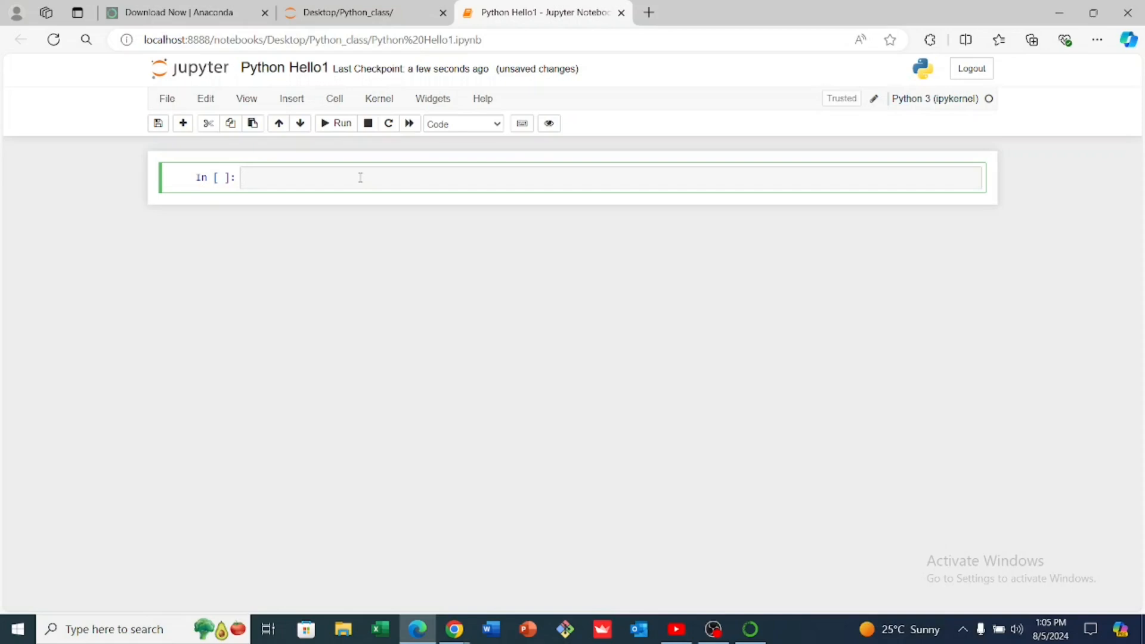
pyautogui.write("Print('")
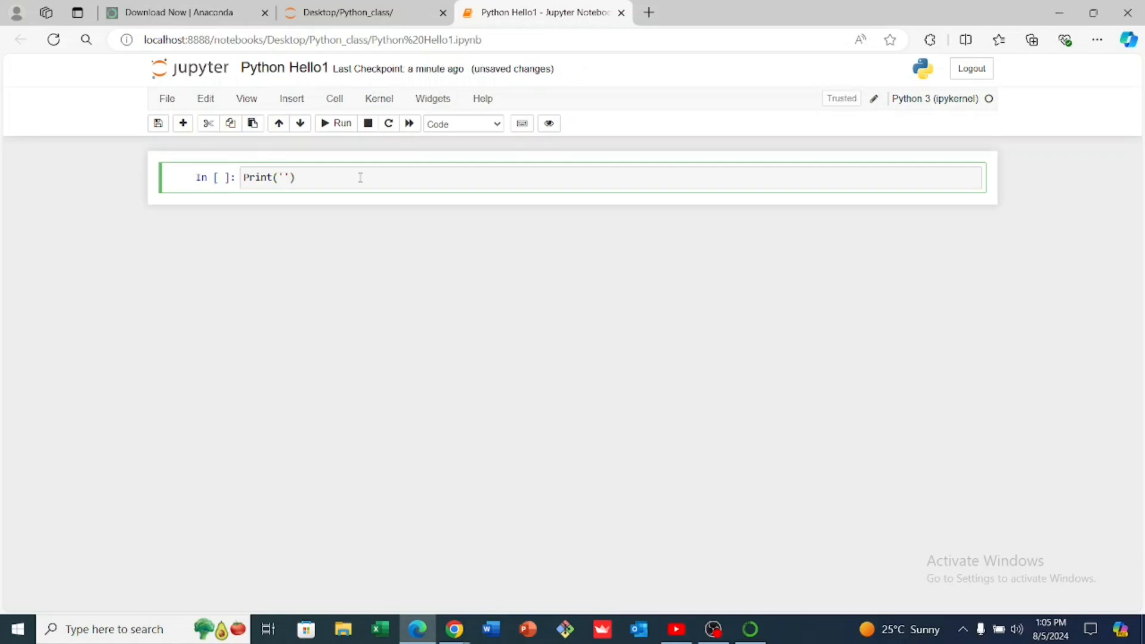
pyautogui.press('Delete')
pyautogui.write('p')
pyautogui.press('Right')
pyautogui.press('Right')
pyautogui.write('Hello World')
pyautogui.click(339, 126)
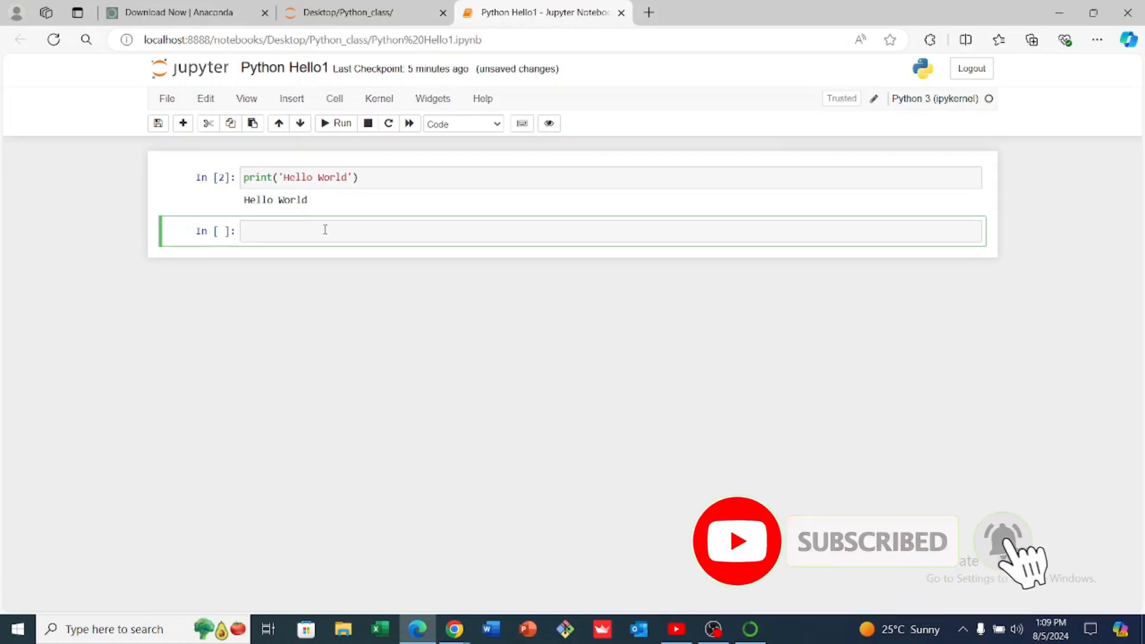
# Add the comment "# my first python code" above print('Hello World') in the first cell and run the cell
pyautogui.click(243, 177)
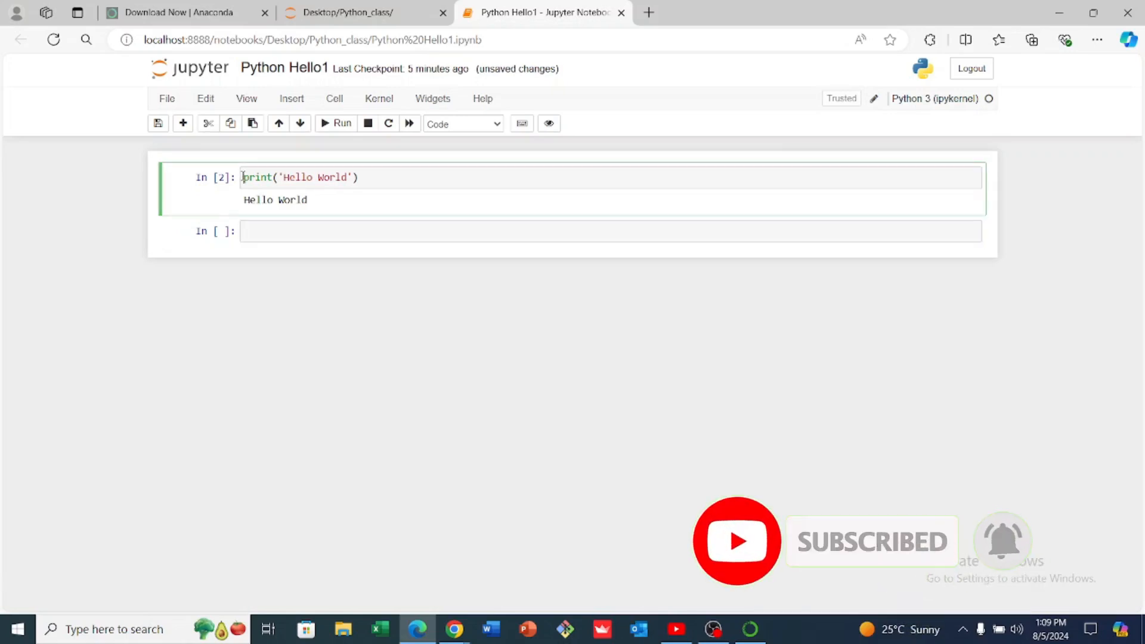
pyautogui.press('Return')
pyautogui.click(250, 176)
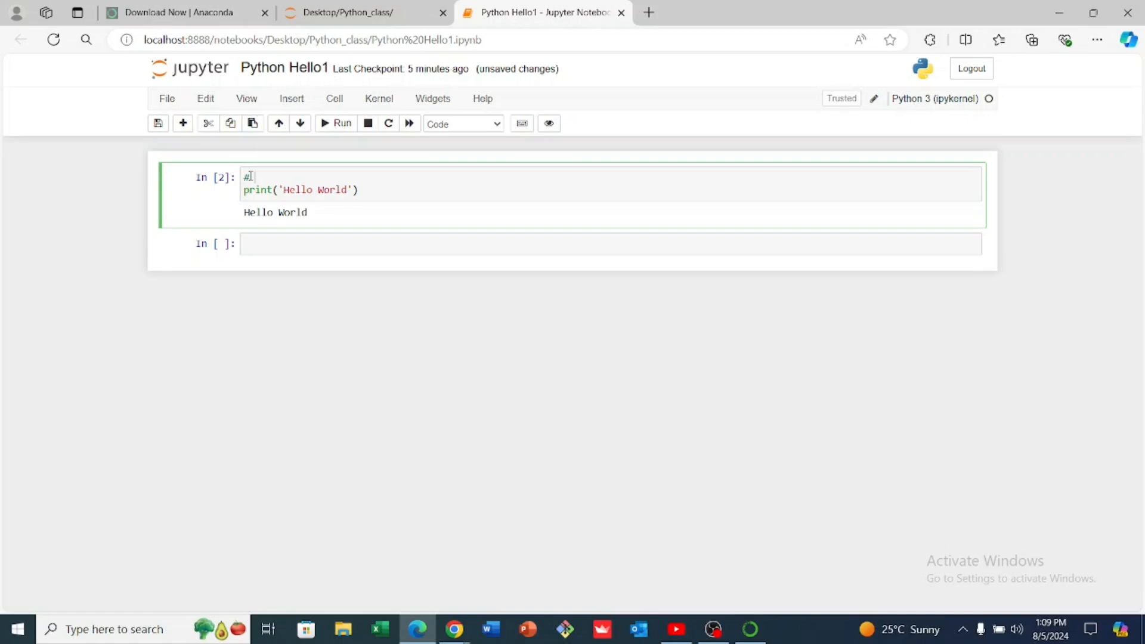
pyautogui.write('#my first python code')
pyautogui.click(328, 124)
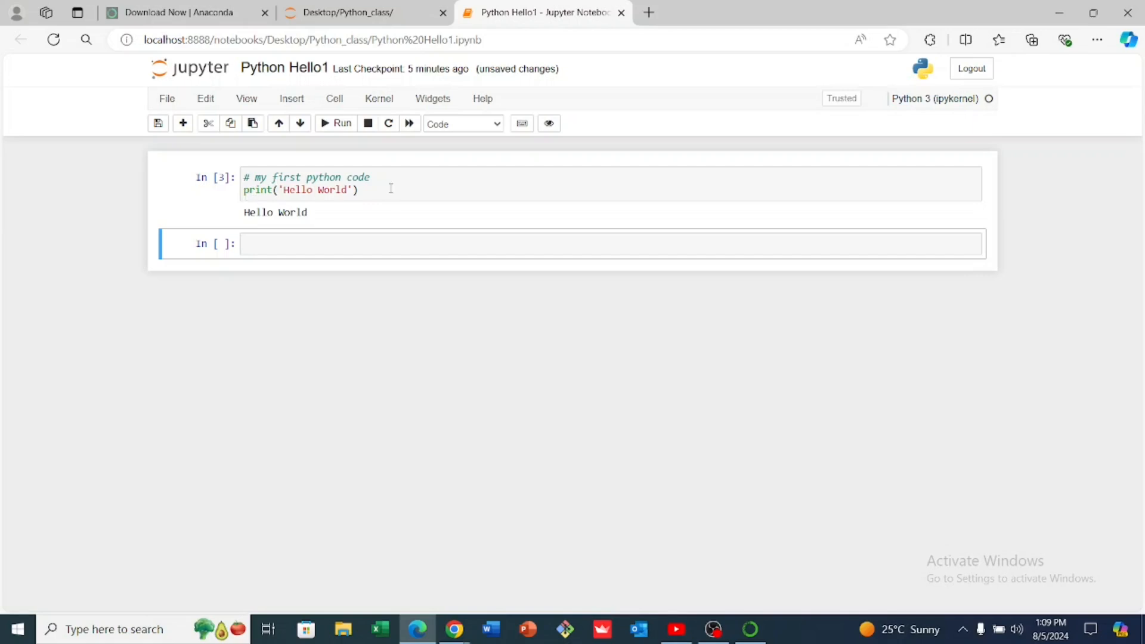
# Remove the space after the # in the first cell's comment and highlight the comment line
pyautogui.click(257, 178)
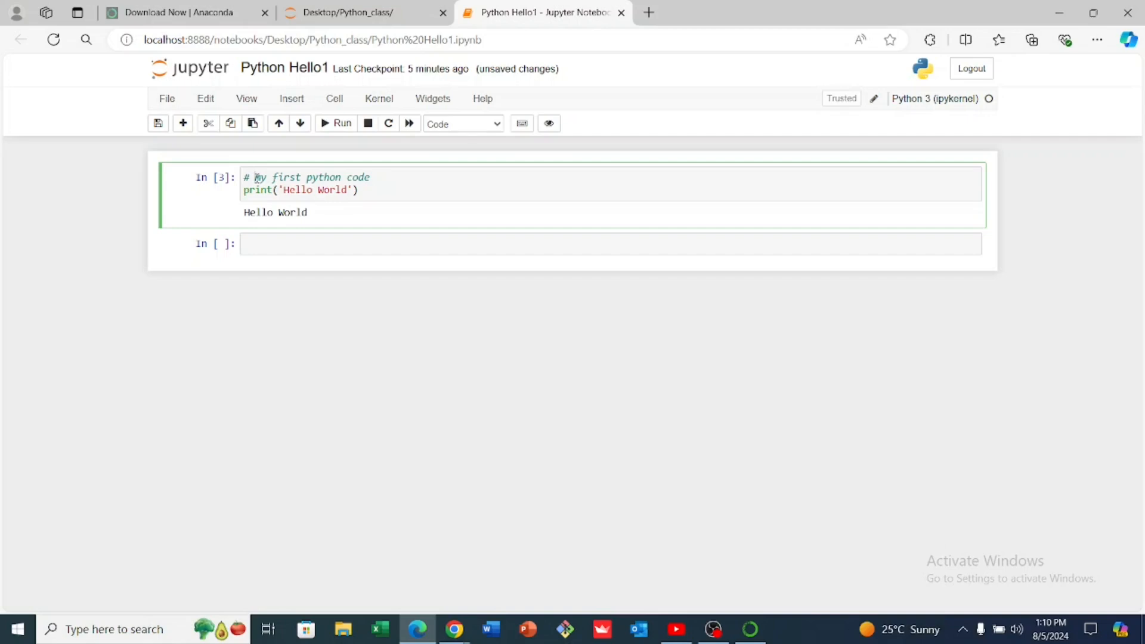
pyautogui.press('BackSpace')
pyautogui.moveTo(366, 177); pyautogui.dragTo(243, 177)
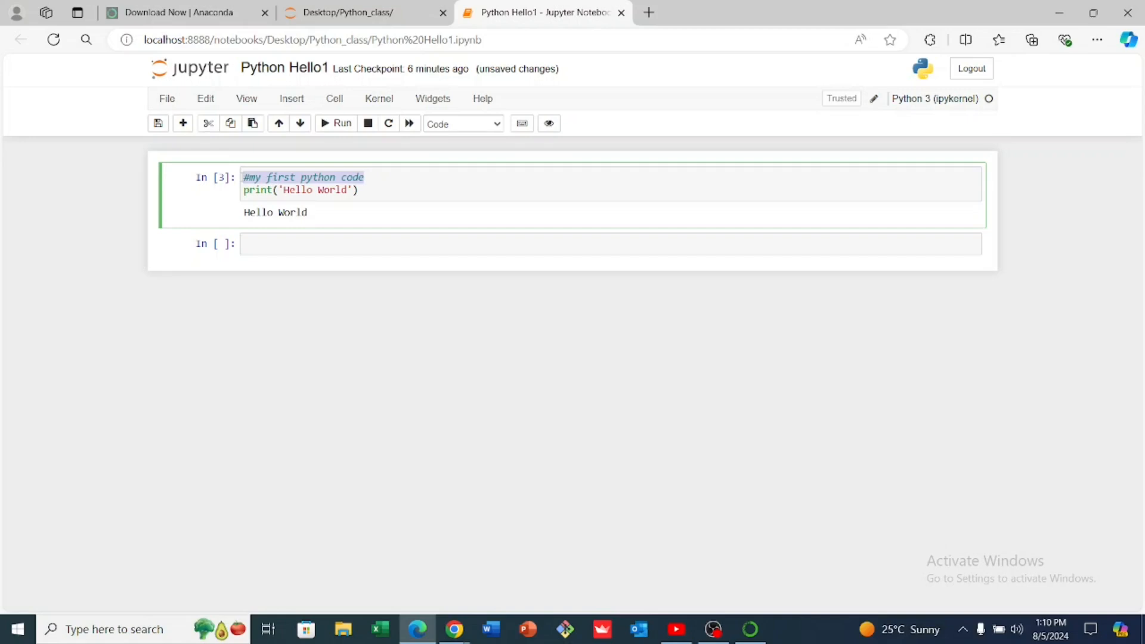
pyautogui.click(243, 189)
pyautogui.moveTo(243, 190)
pyautogui.mouseDown()
pyautogui.moveTo(375, 186)
pyautogui.moveTo(243, 177)
pyautogui.mouseUp()
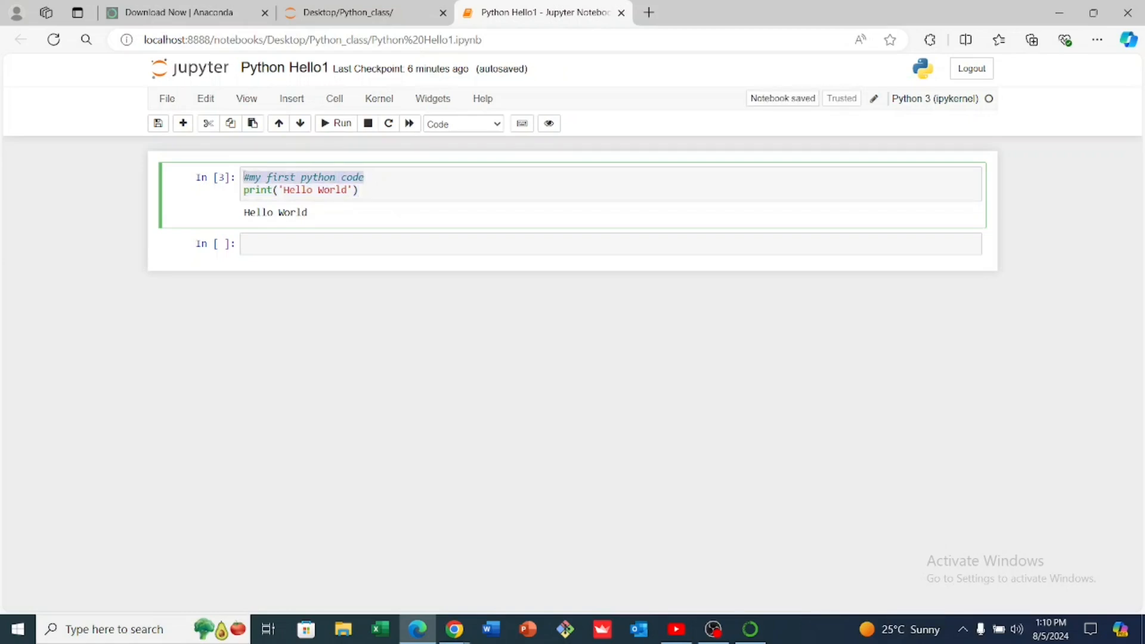
# Enter print(40 + 35) in the empty cell below the Hello World output
pyautogui.click(334, 249)
pyautogui.write('print(40+')
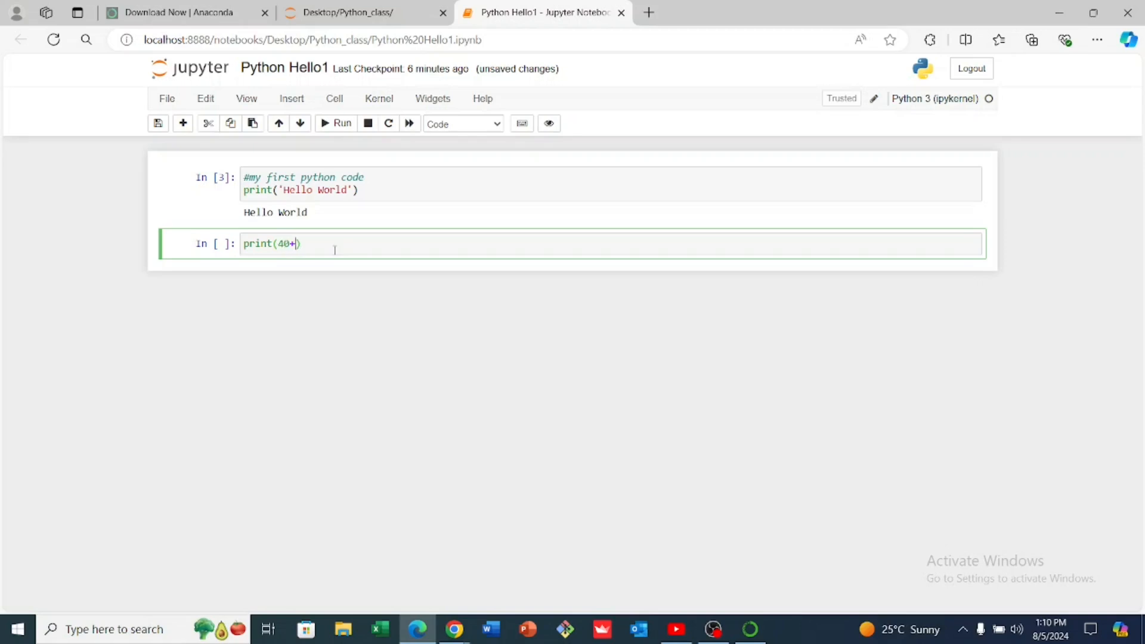
pyautogui.write(' 35')
# Add the comment "#codes adds two numbers together" two lines above print(40 + 35) and run the cell
pyautogui.press('Return')
pyautogui.press('Return')
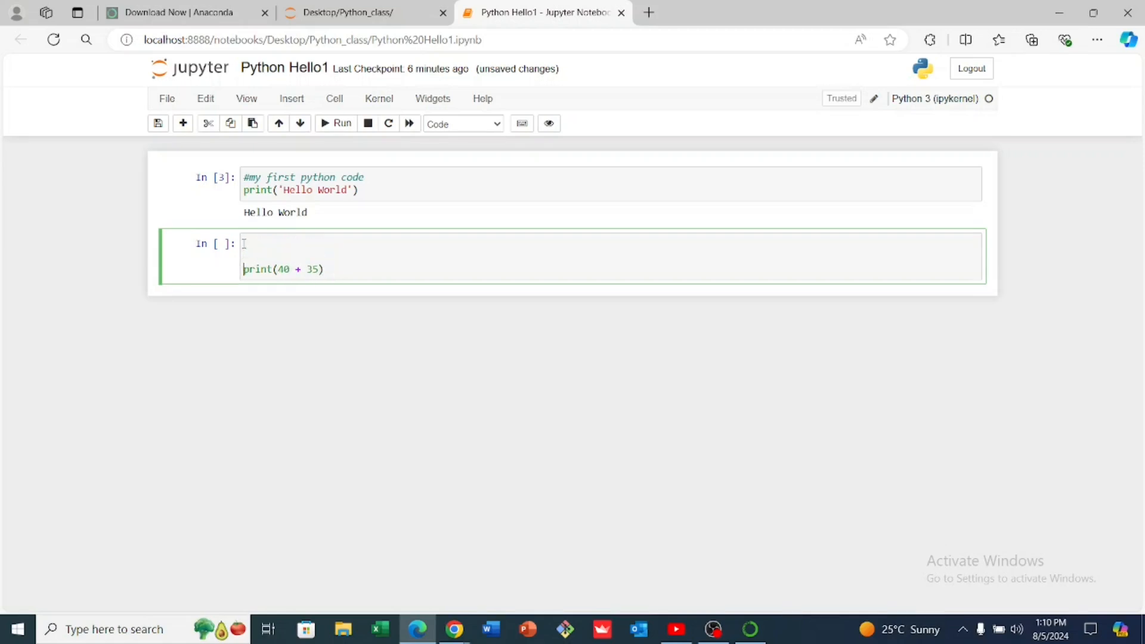
pyautogui.write('#codes adds two numbers t')
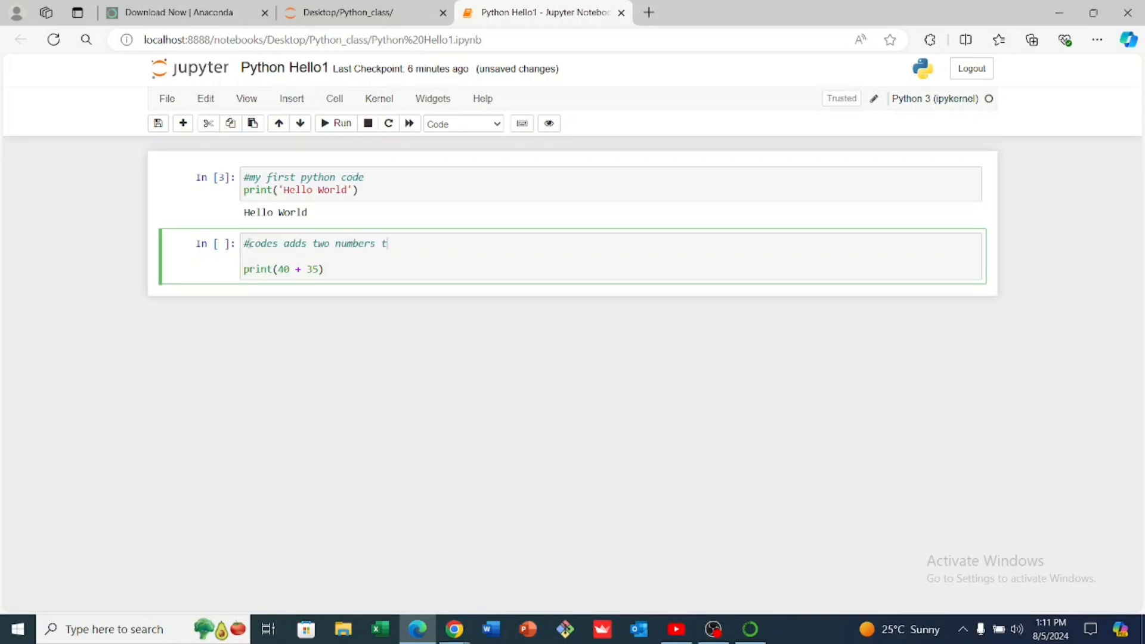
pyautogui.write('ogether')
pyautogui.click(337, 122)
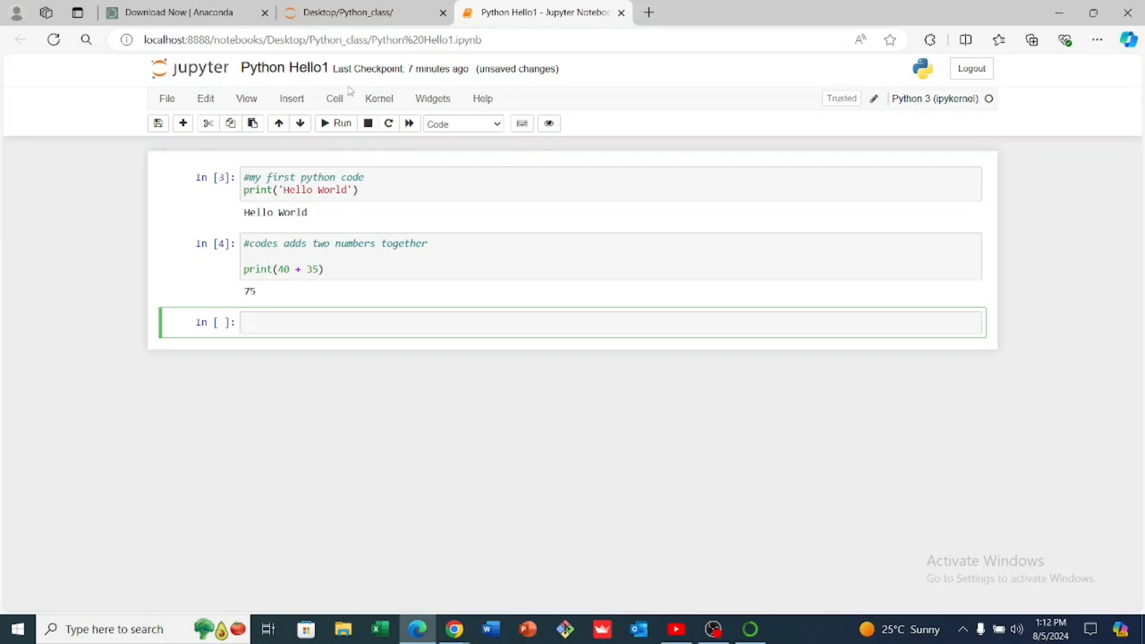
pyautogui.click(169, 101)
pyautogui.moveTo(186, 123)
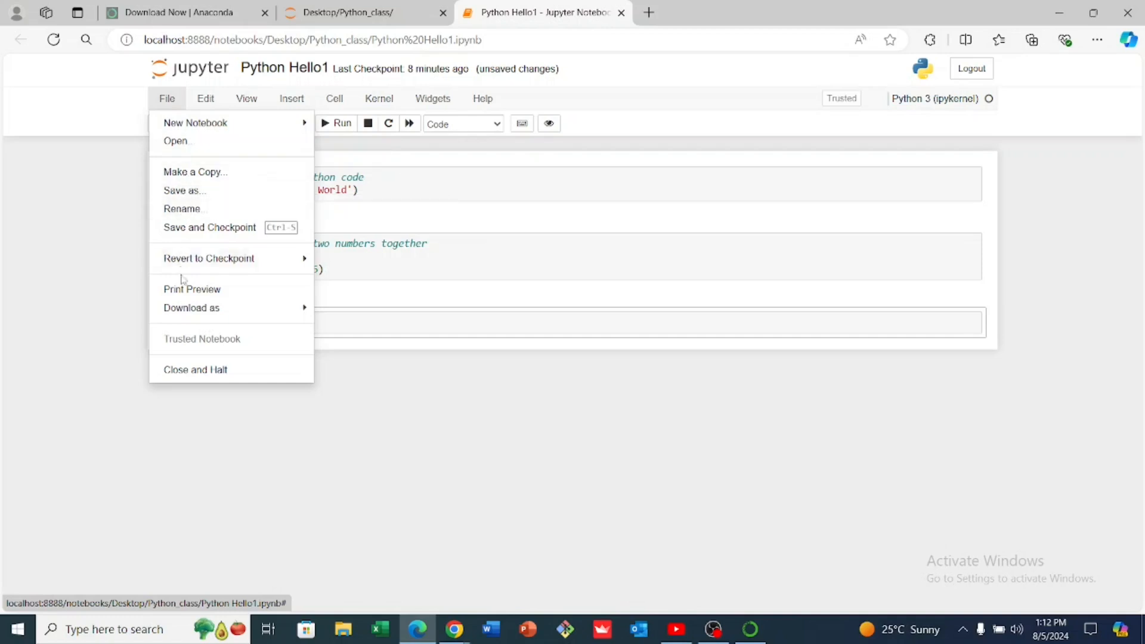
pyautogui.moveTo(188, 311)
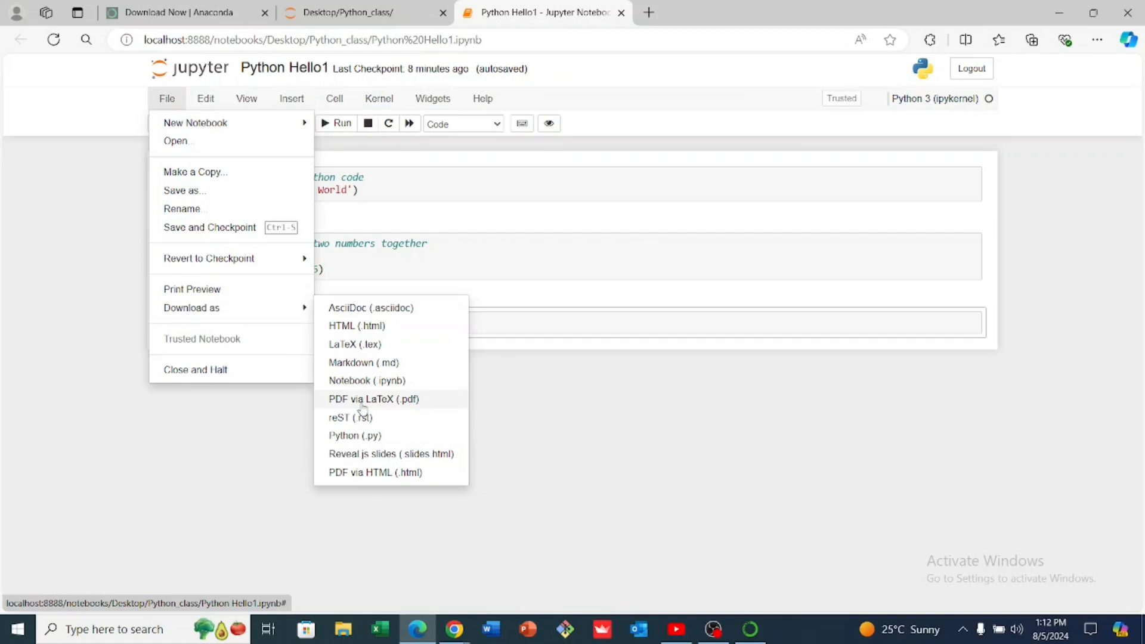
pyautogui.click(259, 452)
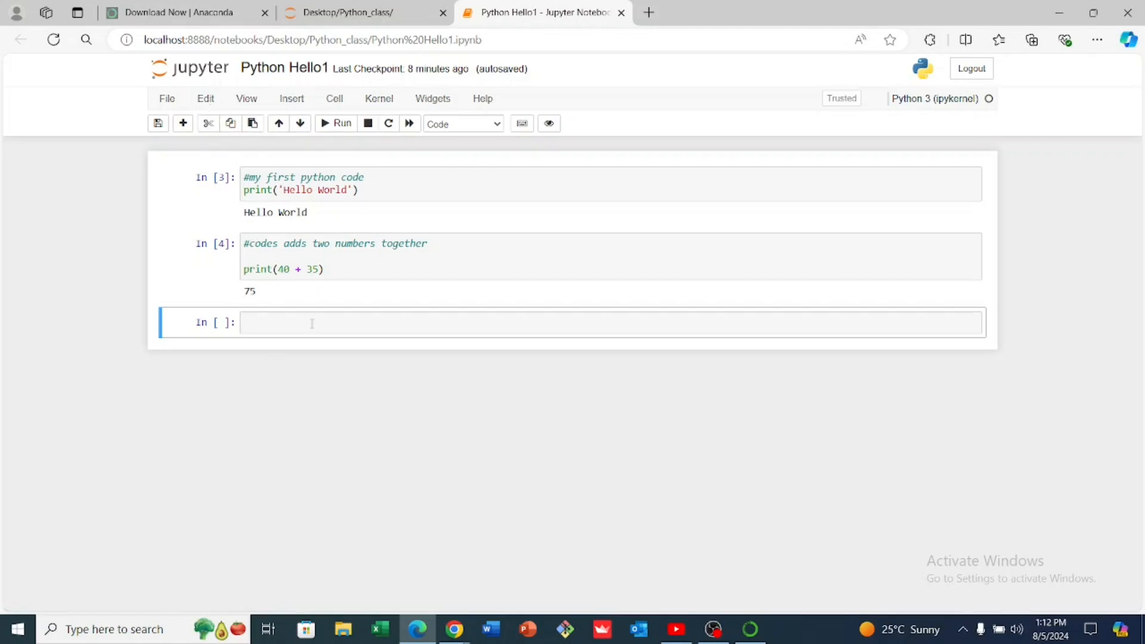
# Cut the empty cell at the end of the notebook and undo cell deletion twice
pyautogui.click(211, 127)
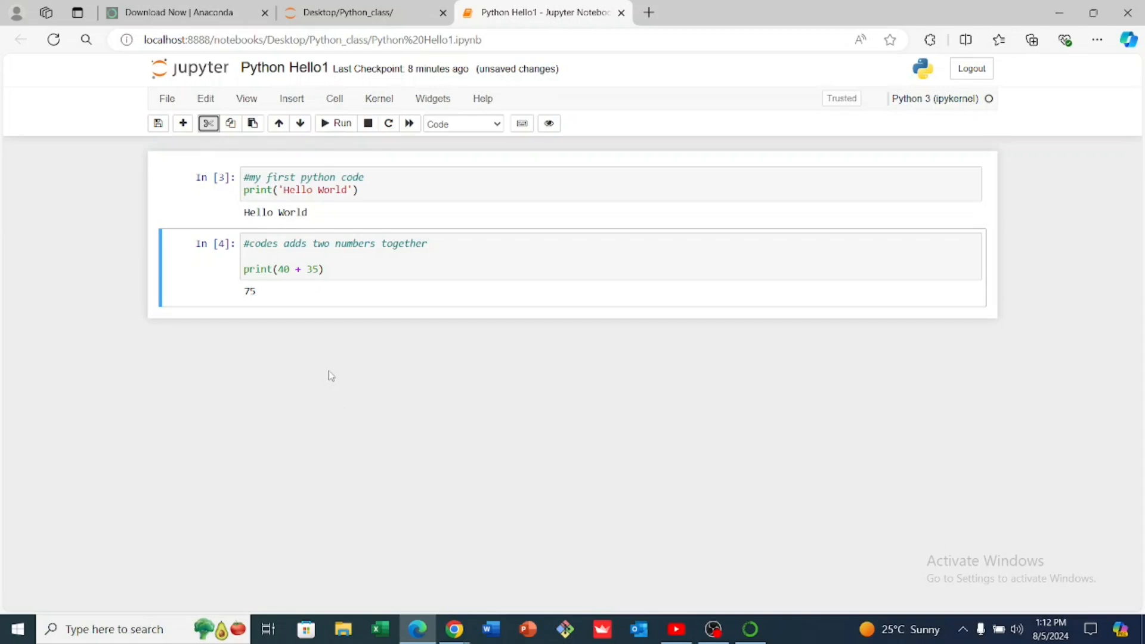
pyautogui.press('z')
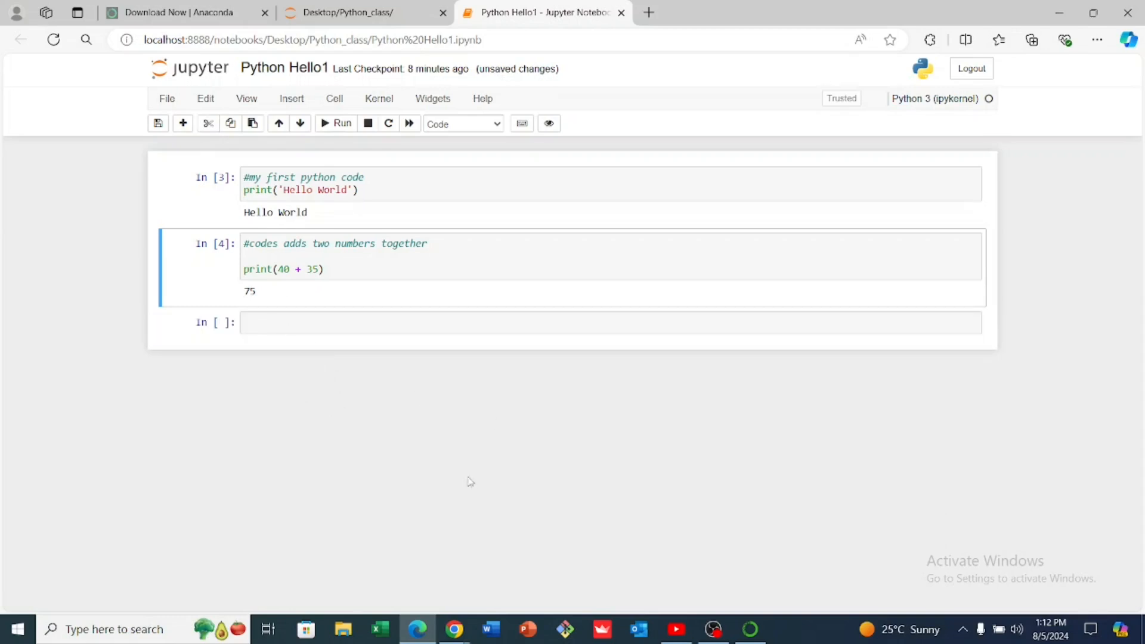
pyautogui.press('z')
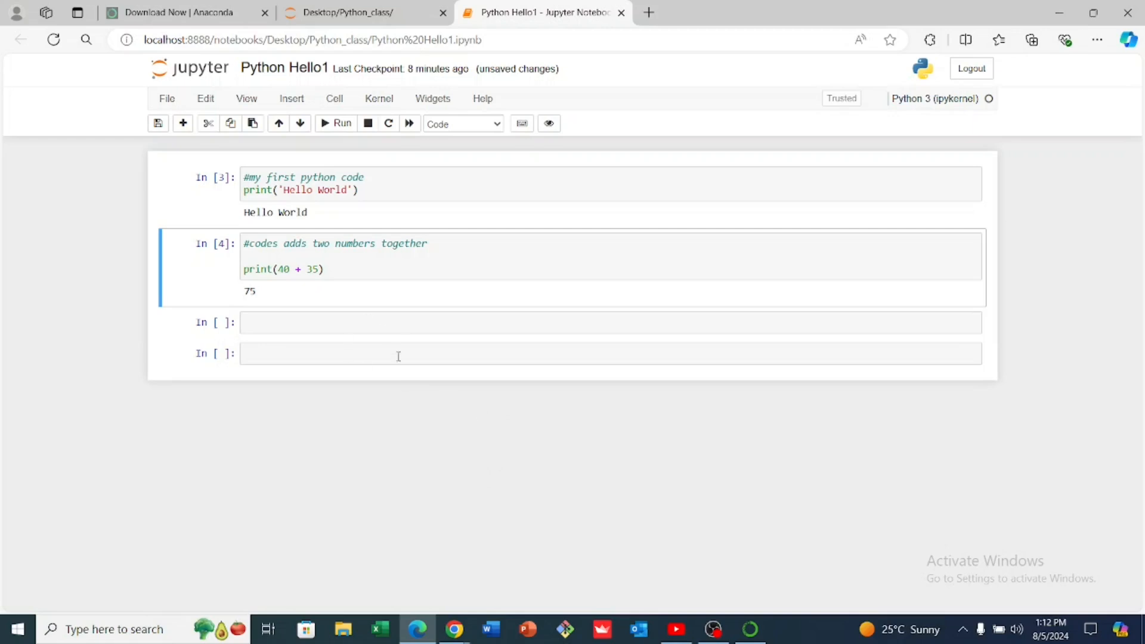
# Move the print(40 + 35) cell above the Hello World cell, to the start of the notebook
pyautogui.click(300, 124)
pyautogui.click(278, 124)
pyautogui.click(278, 124)
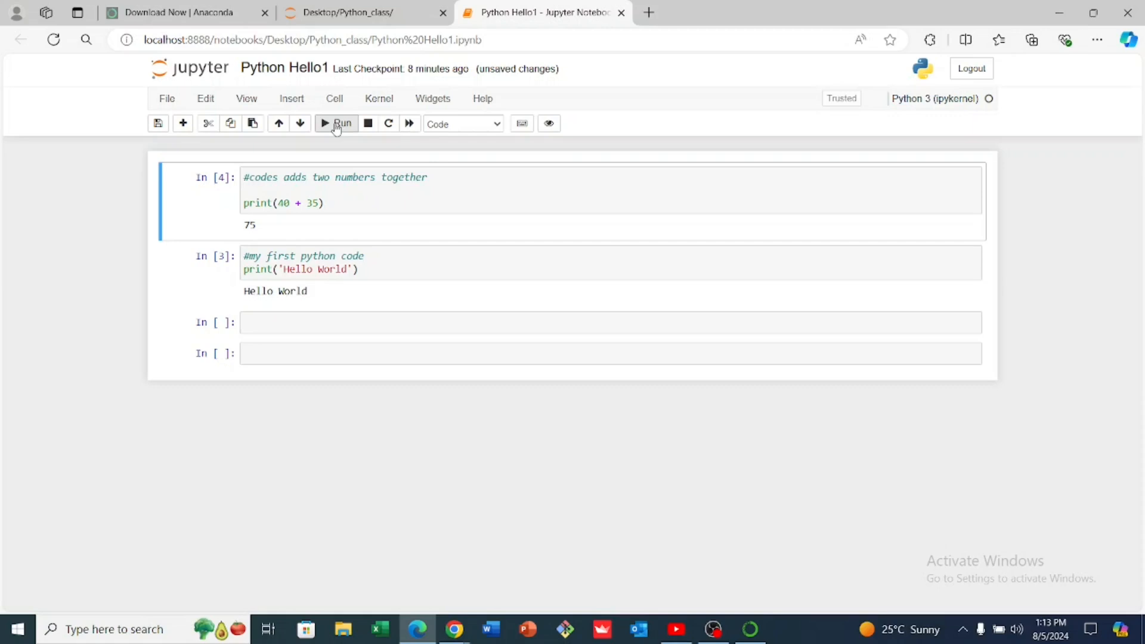
# View the cell insertion options and the available cell types for the selected print(40 + 35) cell
pyautogui.click(291, 101)
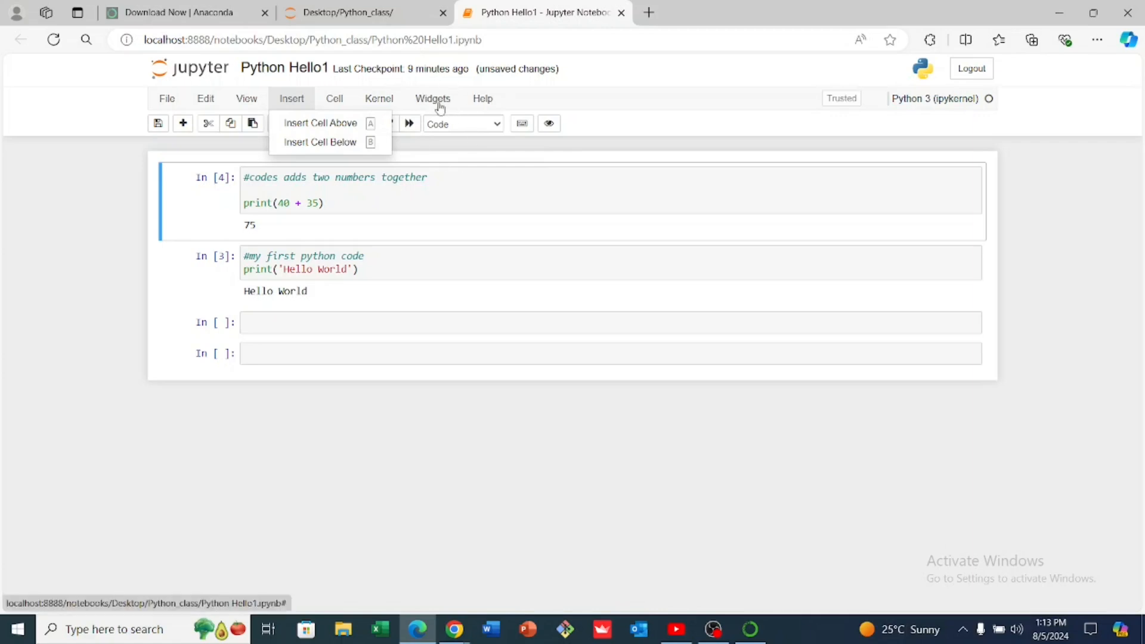
pyautogui.click(498, 124)
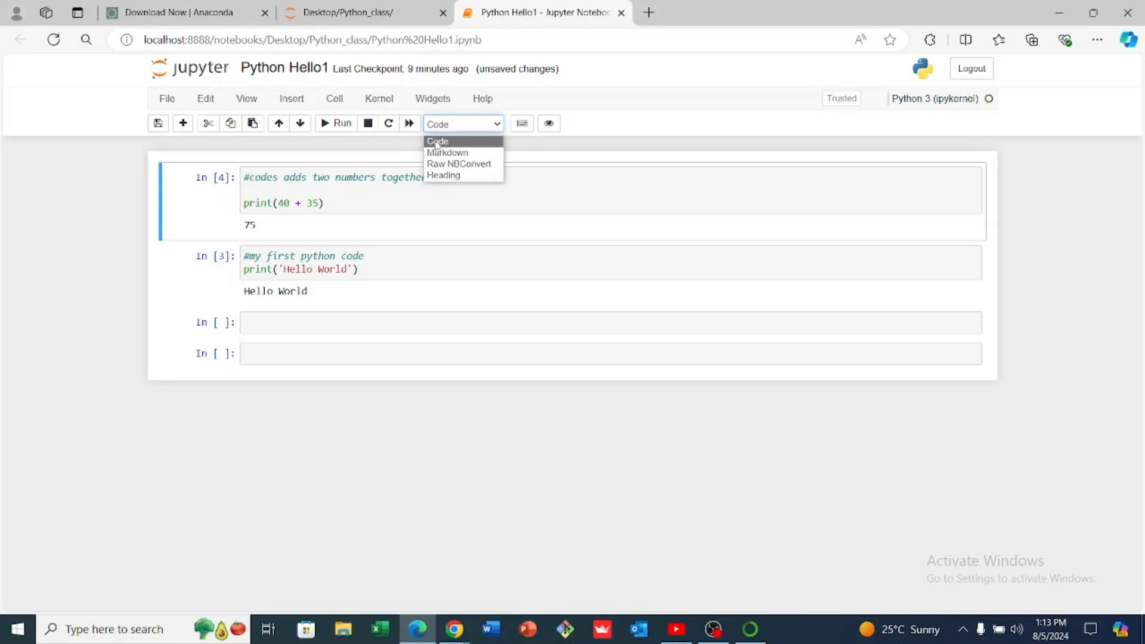